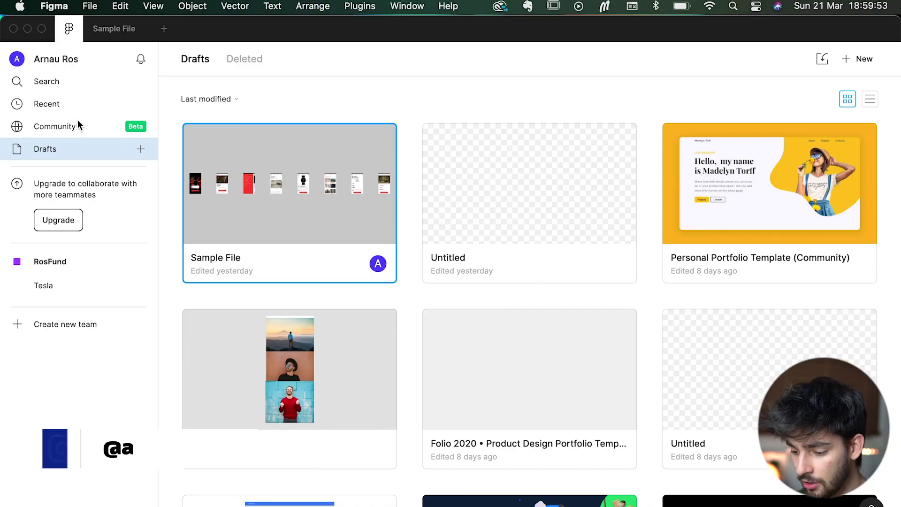
Switch the Figma Community page to Plugins and browse Unsplash, Feather Icons and Wireframe.
click(64, 130)
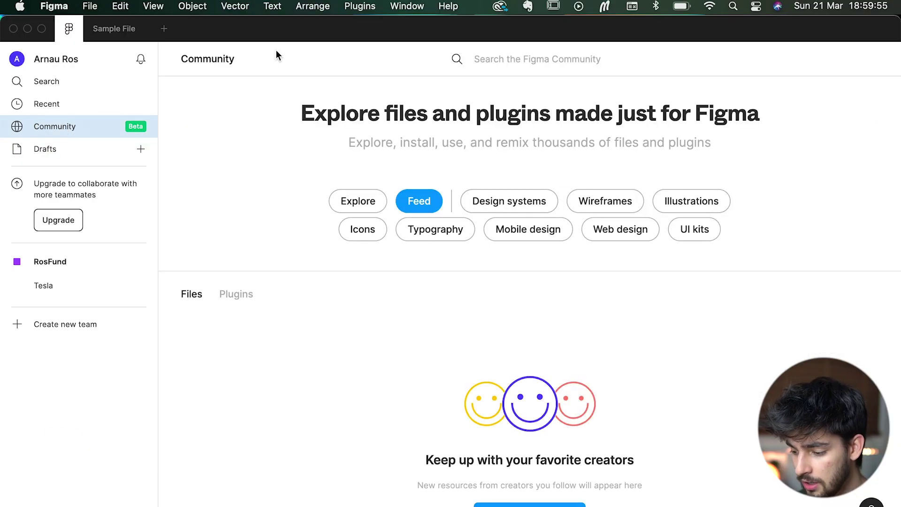
click(238, 294)
scroll(439, 433, down, 10)
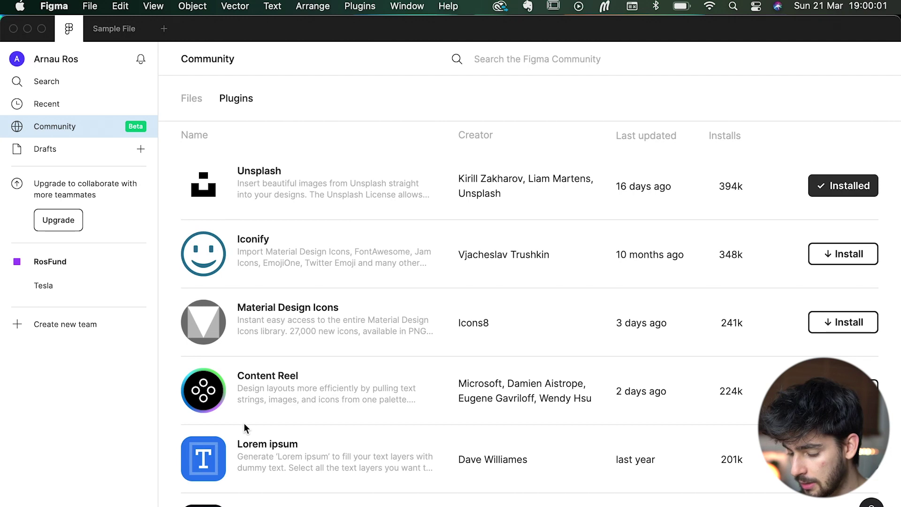
scroll(245, 434, down, 7)
scroll(245, 429, down, 7)
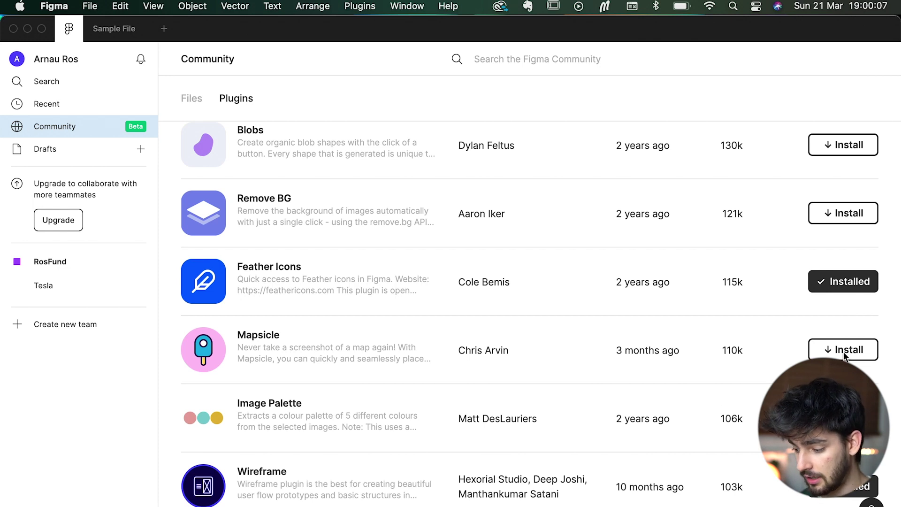
click(360, 6)
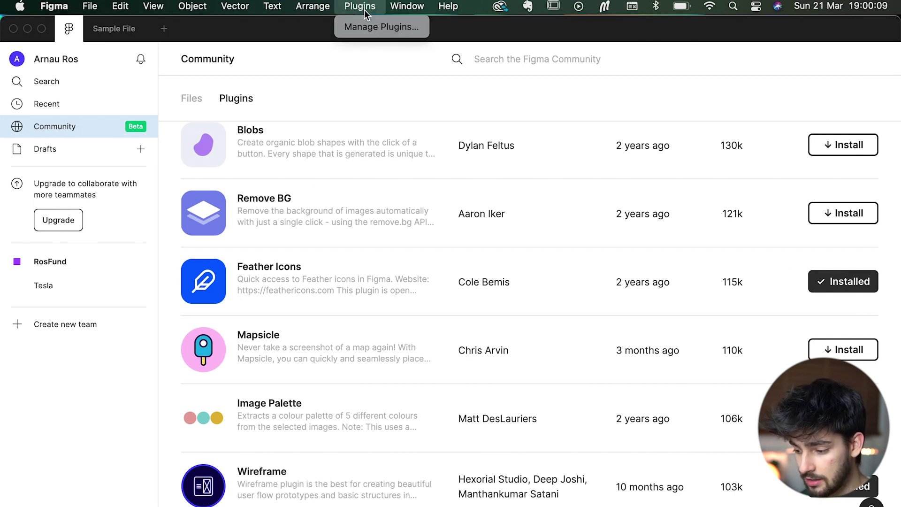
Return to the Sample File and launch the Blush illustration plugin.
click(225, 86)
click(108, 33)
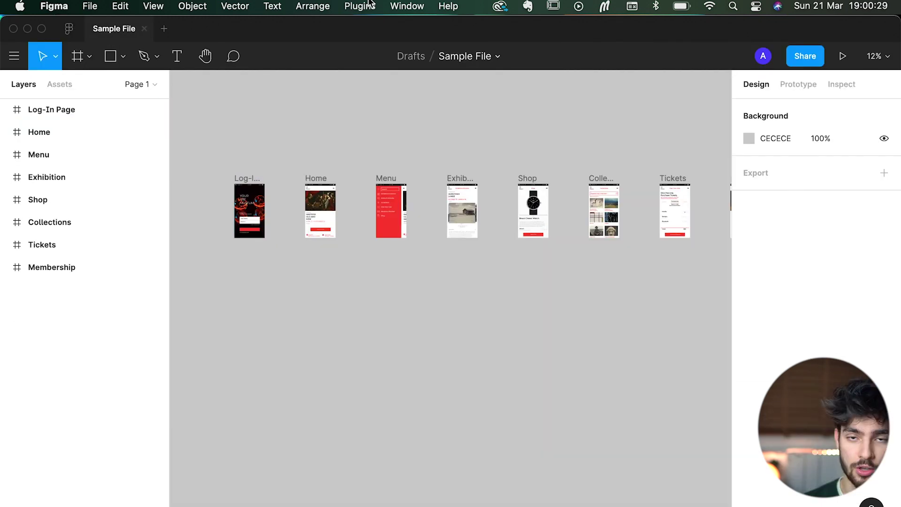
click(369, 4)
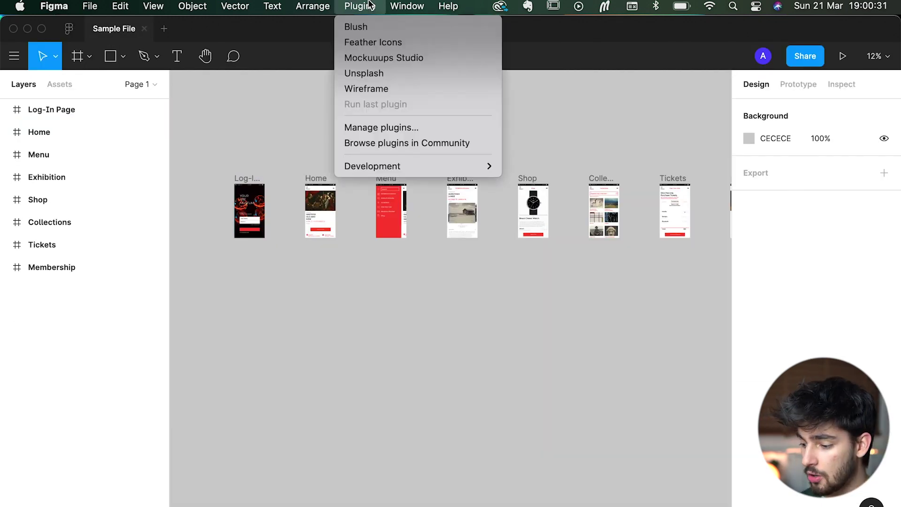
click(396, 30)
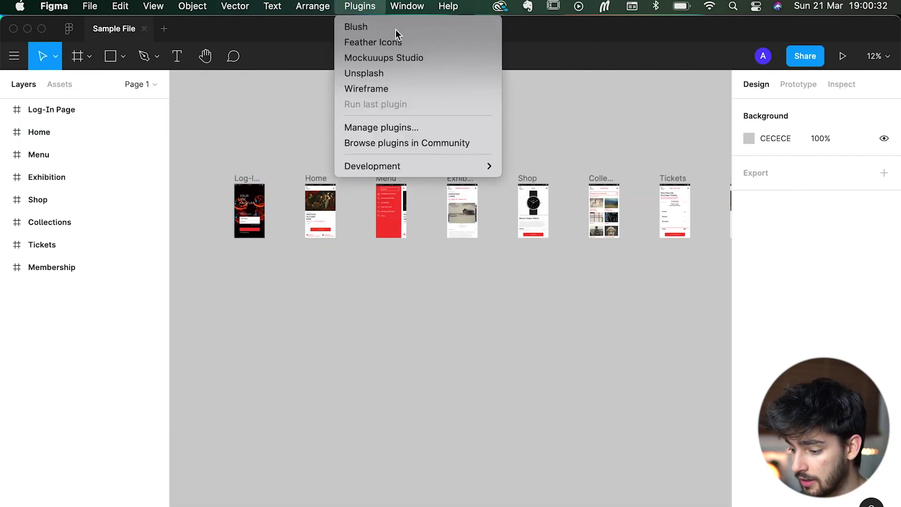
Move the Blush window up and open its Humaaans illustration collection.
click(362, 6)
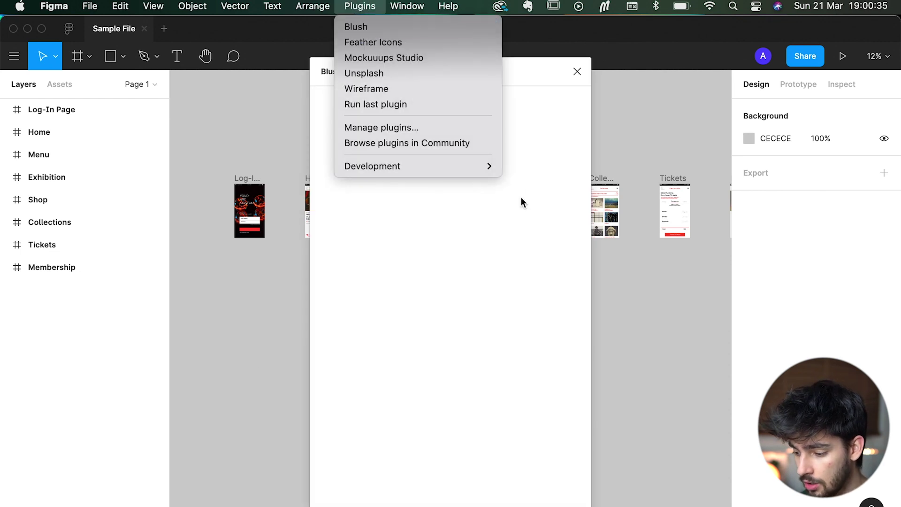
click(539, 69)
drag(539, 68, 503, 32)
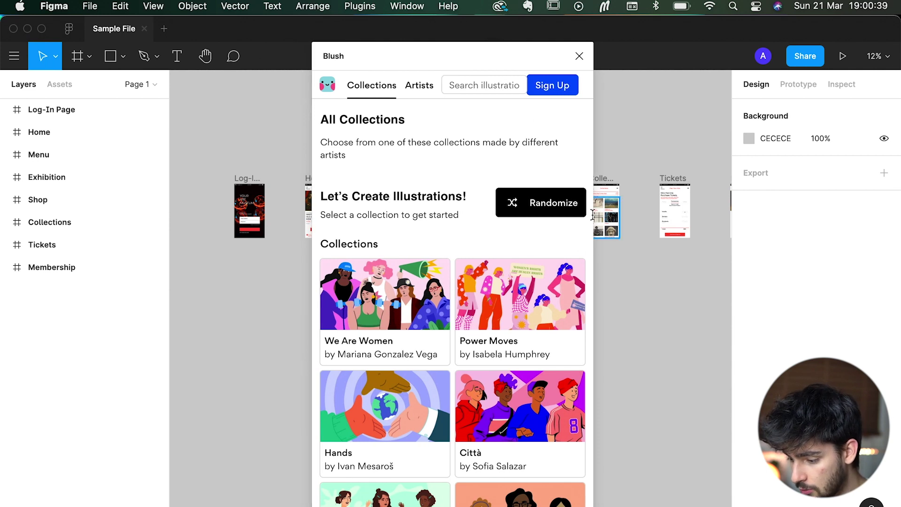
scroll(444, 266, down, 5)
scroll(527, 288, up, 4)
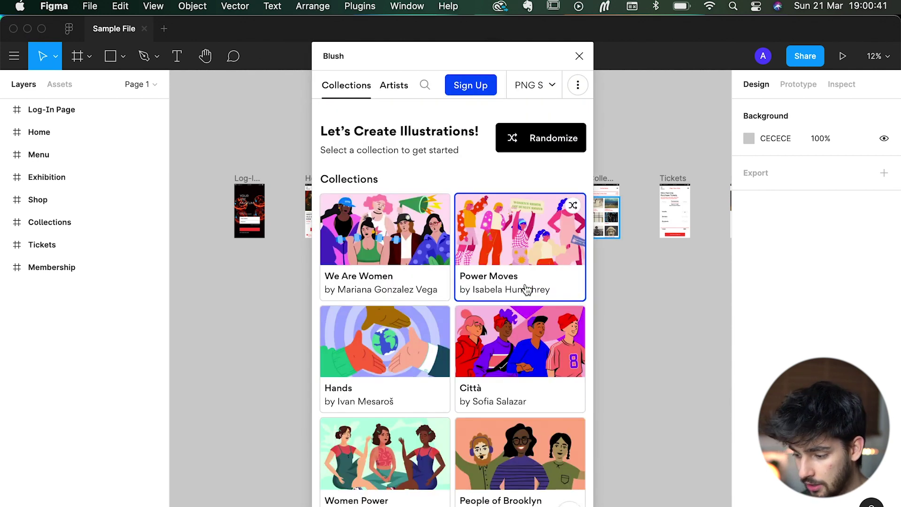
scroll(487, 306, down, 5)
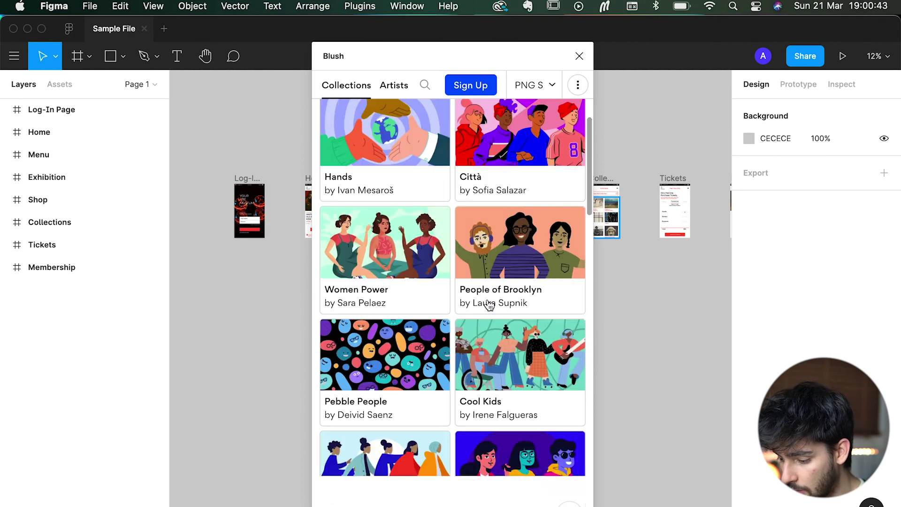
scroll(504, 409, down, 4)
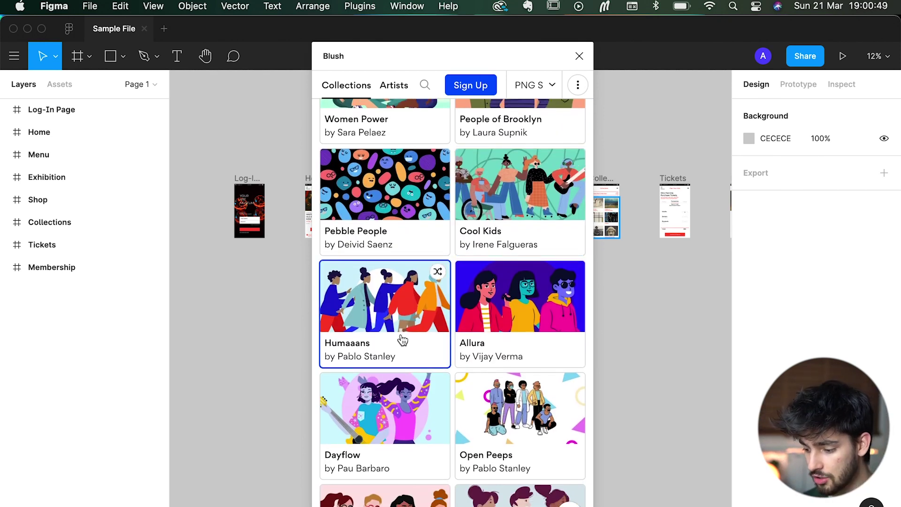
click(403, 340)
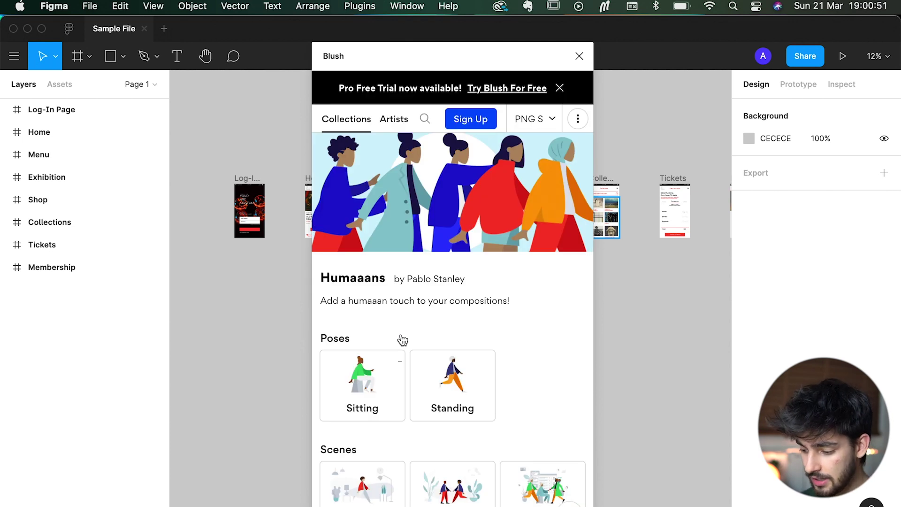
scroll(403, 340, down, 5)
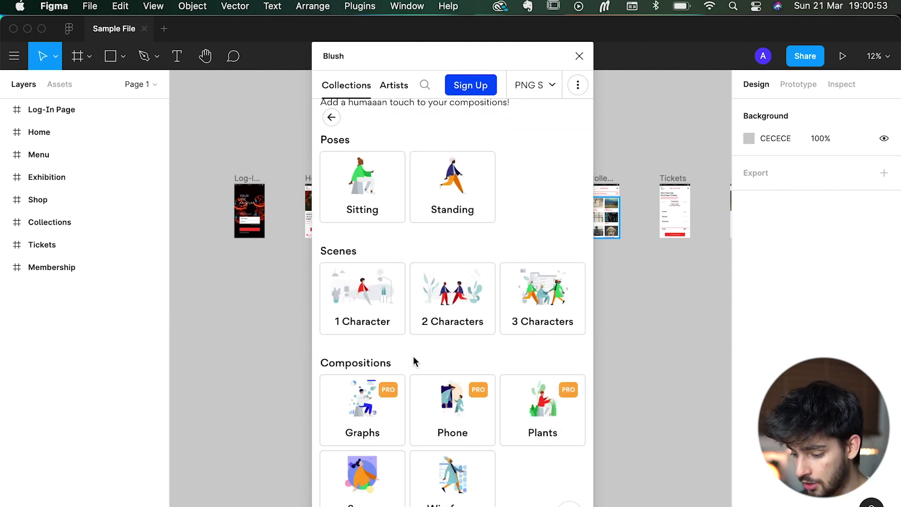
scroll(409, 391, up, 5)
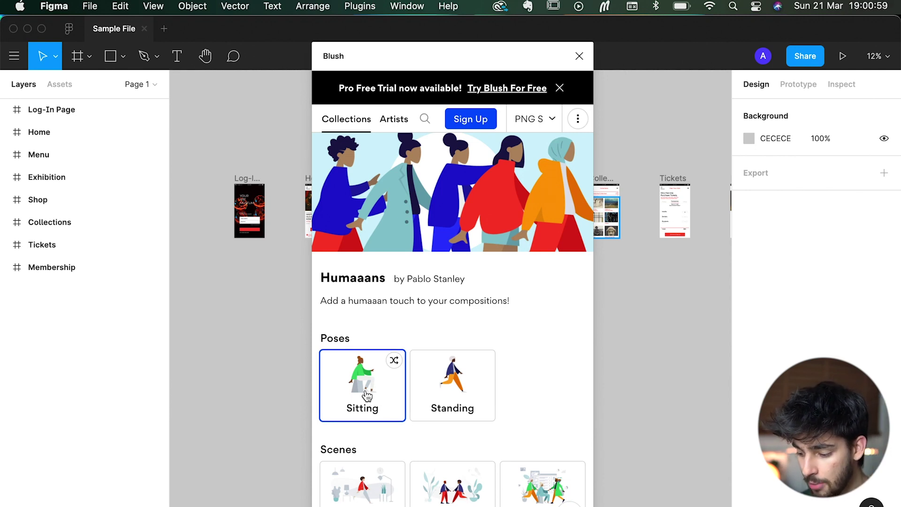
Insert the Humaaans Sitting figure and give it the Turban2 head and a new sitting pose.
click(366, 387)
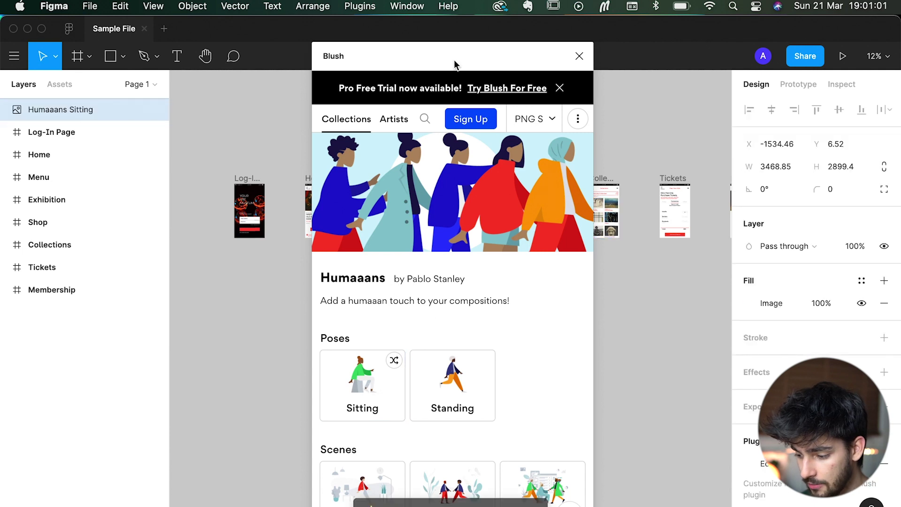
drag(455, 60, 717, 60)
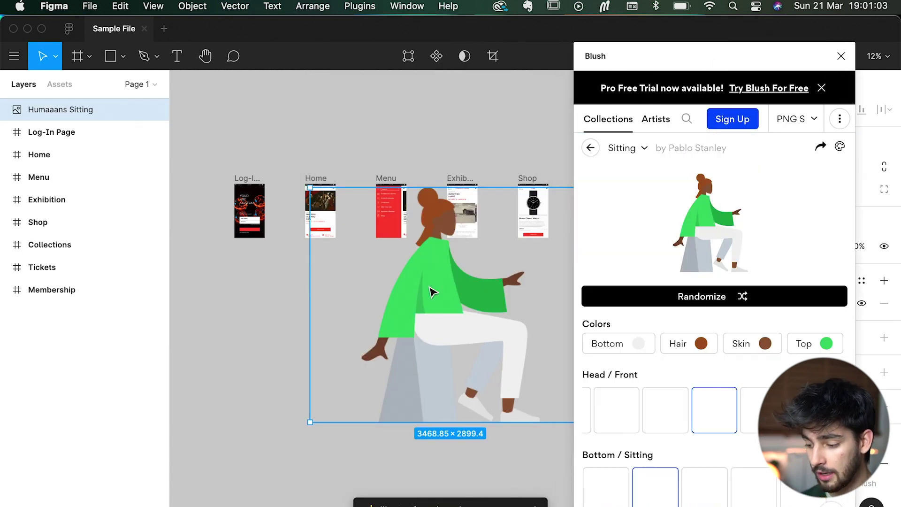
scroll(423, 290, right, 5)
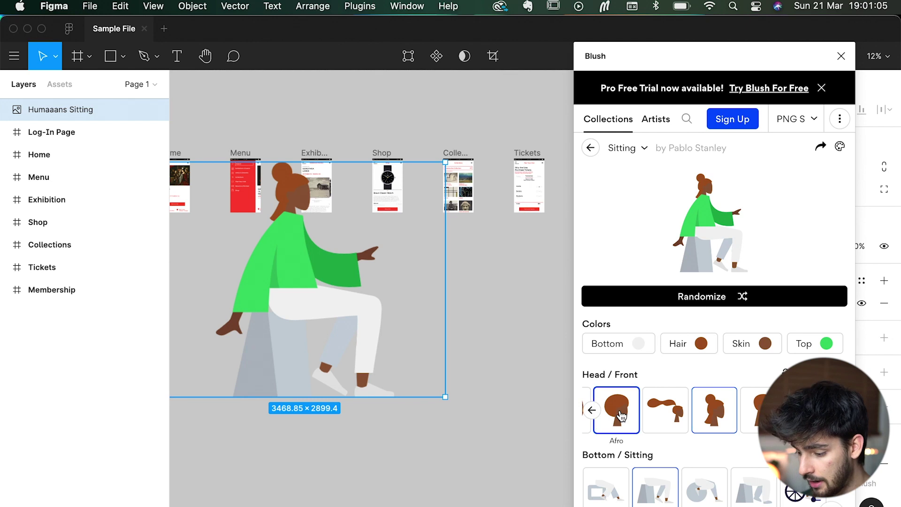
scroll(621, 415, left, 2)
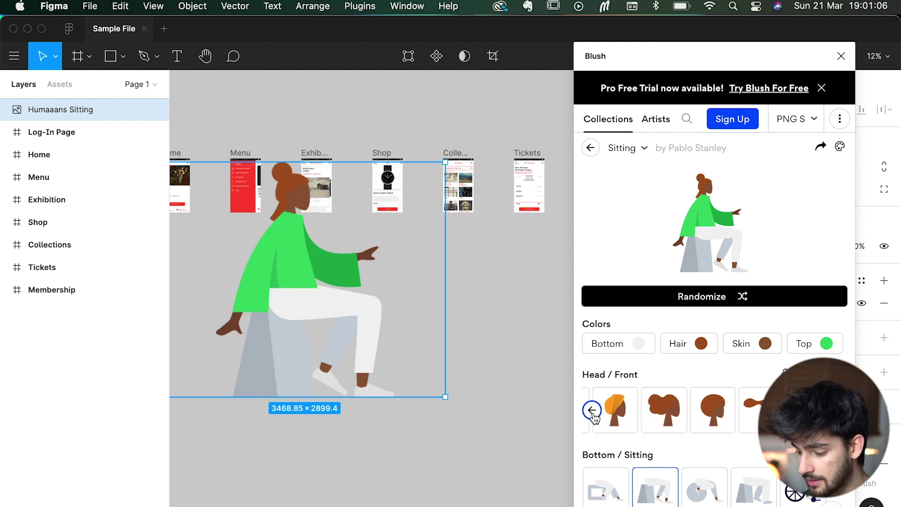
click(623, 416)
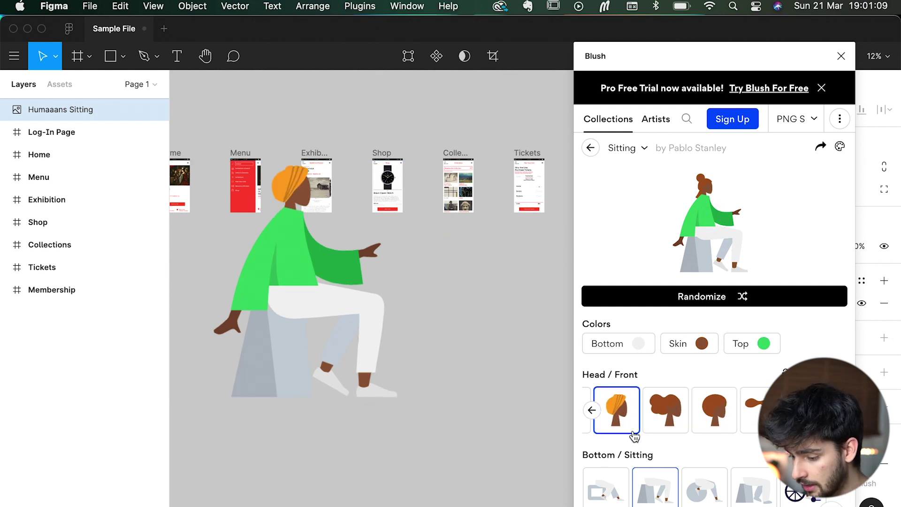
scroll(691, 474, down, 3)
click(706, 421)
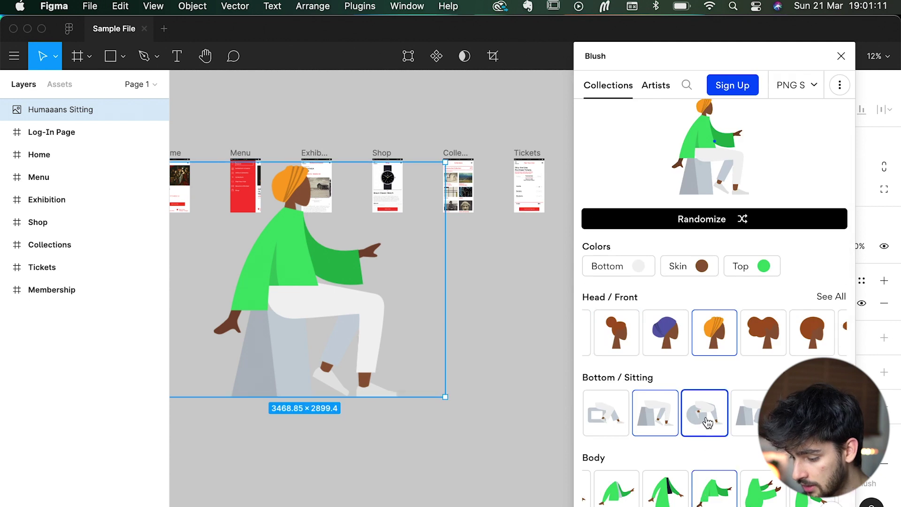
scroll(716, 430, down, 1)
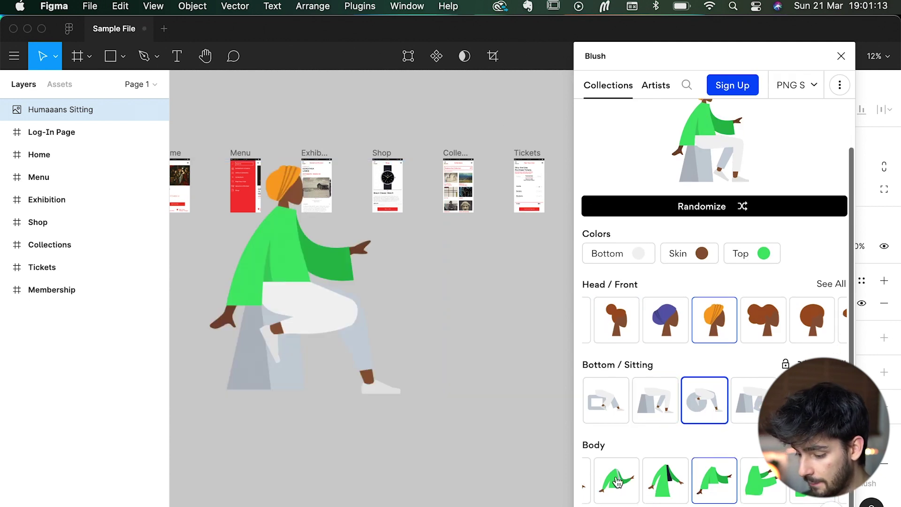
Colour the figure's top white and its trousers blue.
click(753, 257)
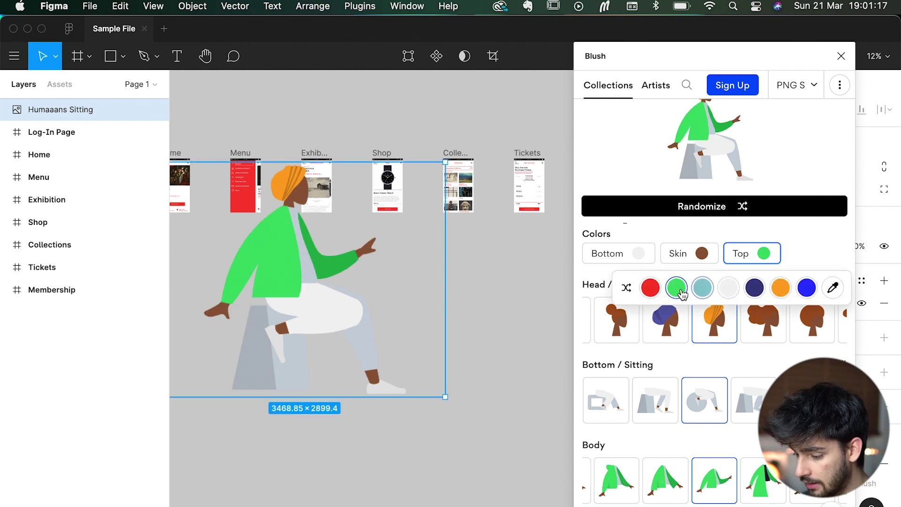
click(699, 293)
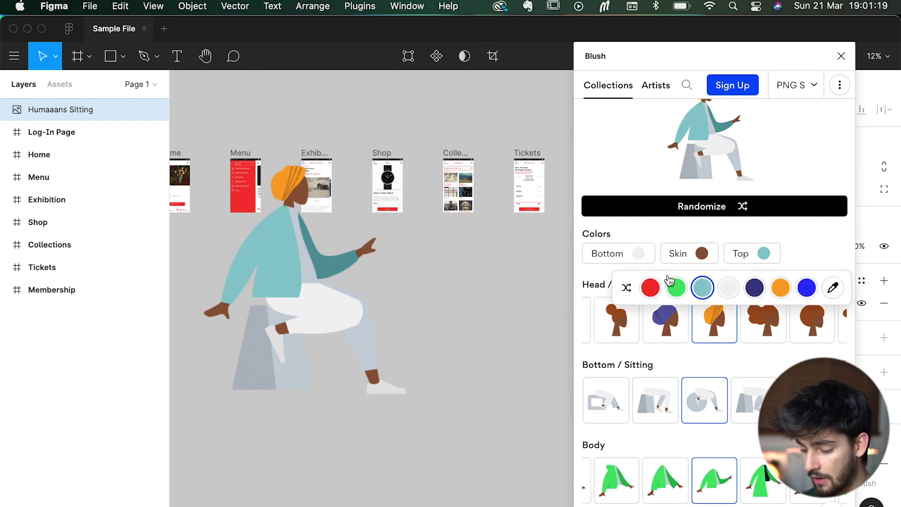
click(654, 288)
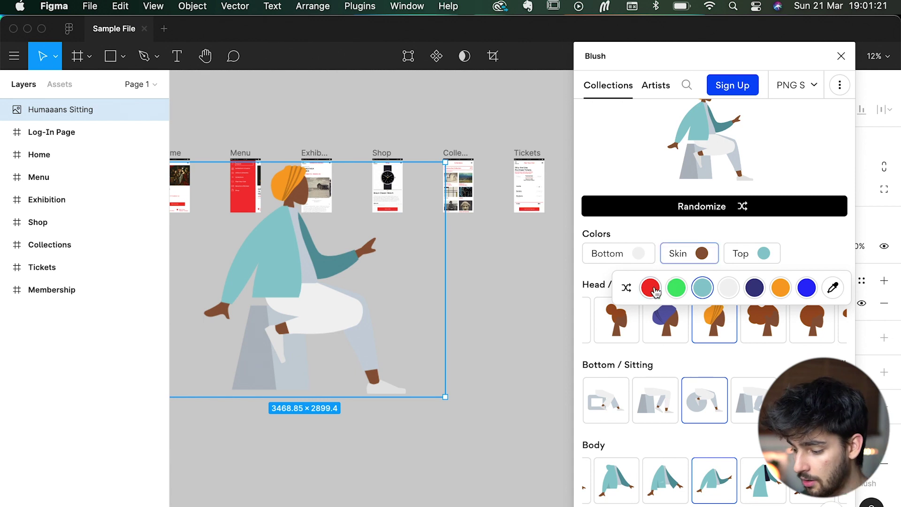
click(627, 288)
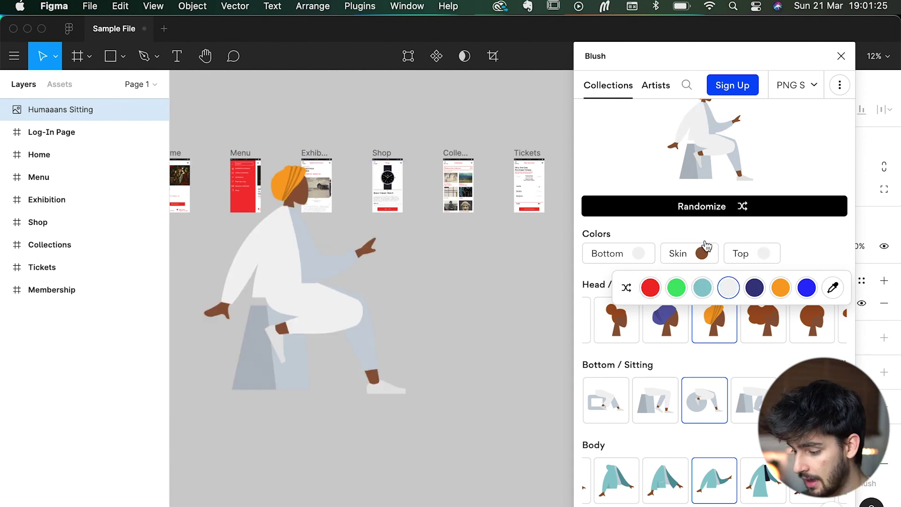
click(637, 259)
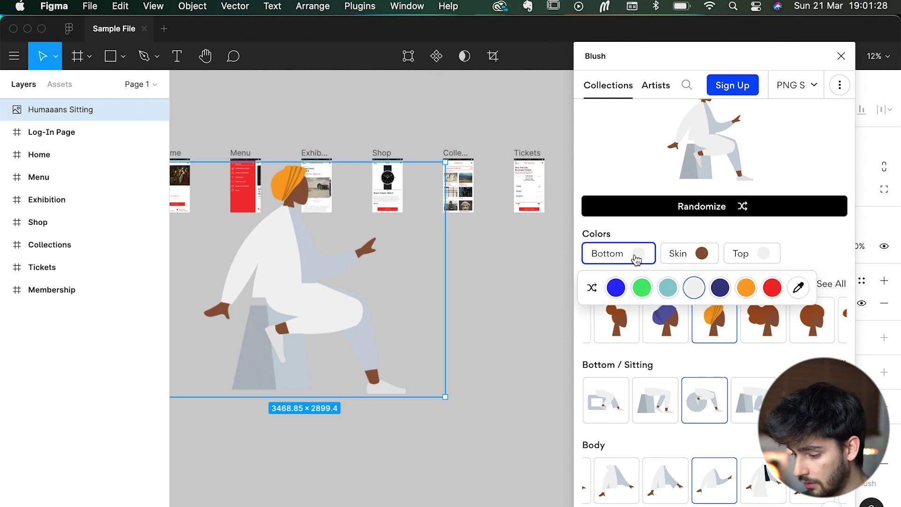
click(617, 288)
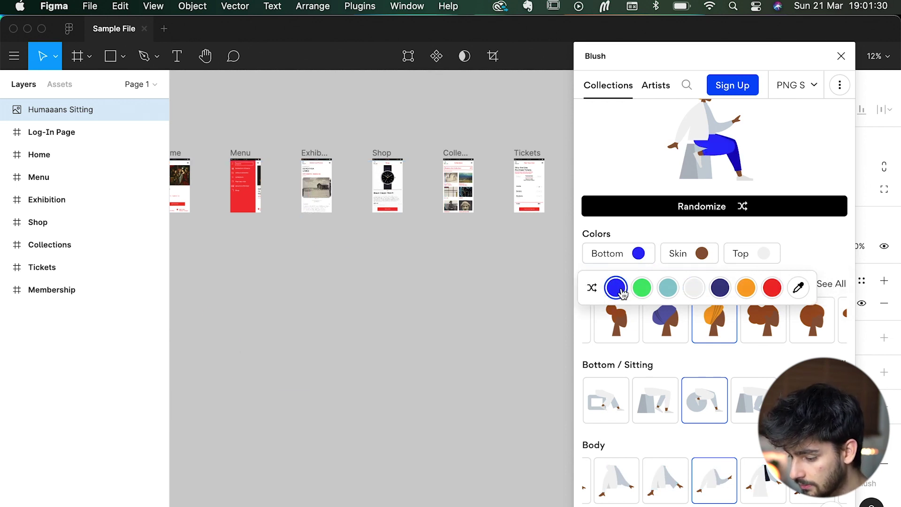
click(463, 350)
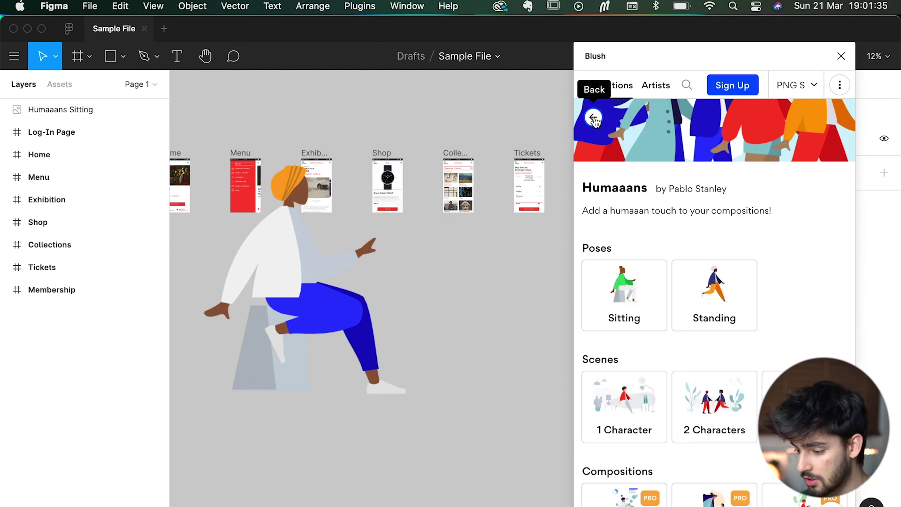
Go back to Blush's collections list, browse all collections, and close the plugin.
click(595, 118)
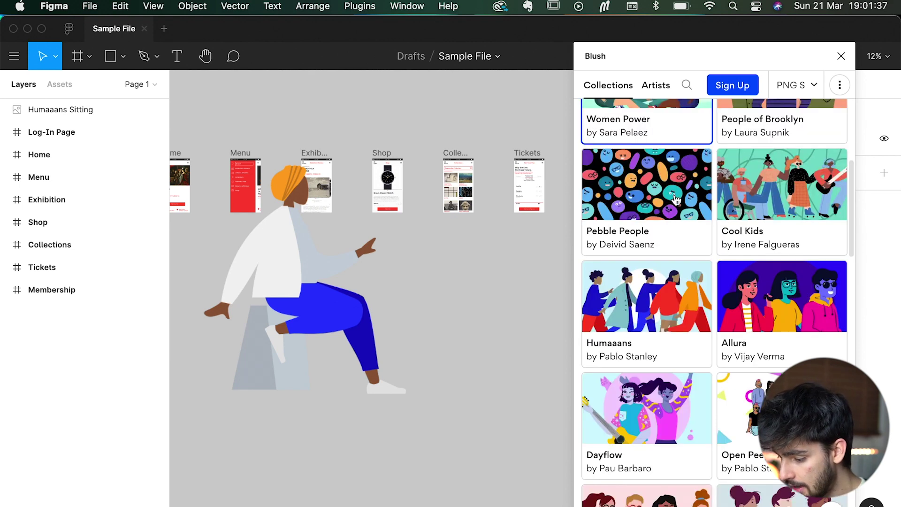
scroll(695, 224, up, 10)
scroll(695, 225, down, 5)
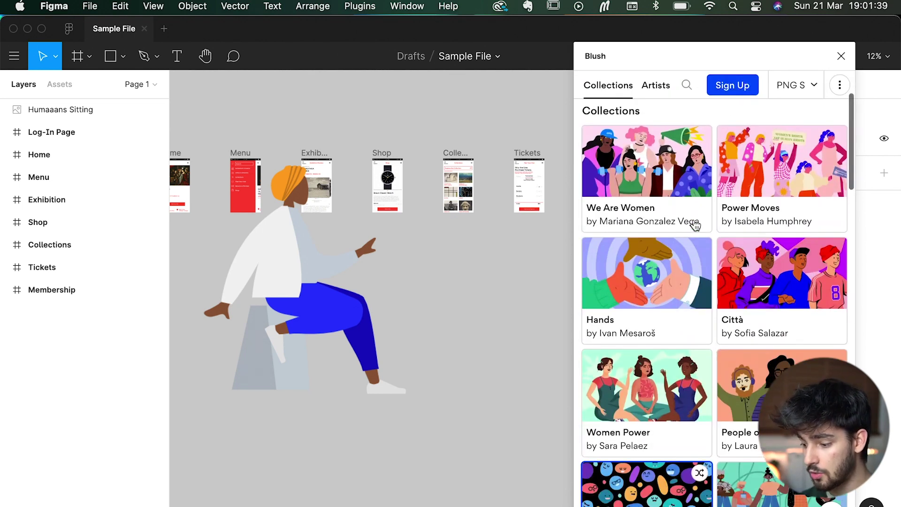
scroll(751, 255, down, 10)
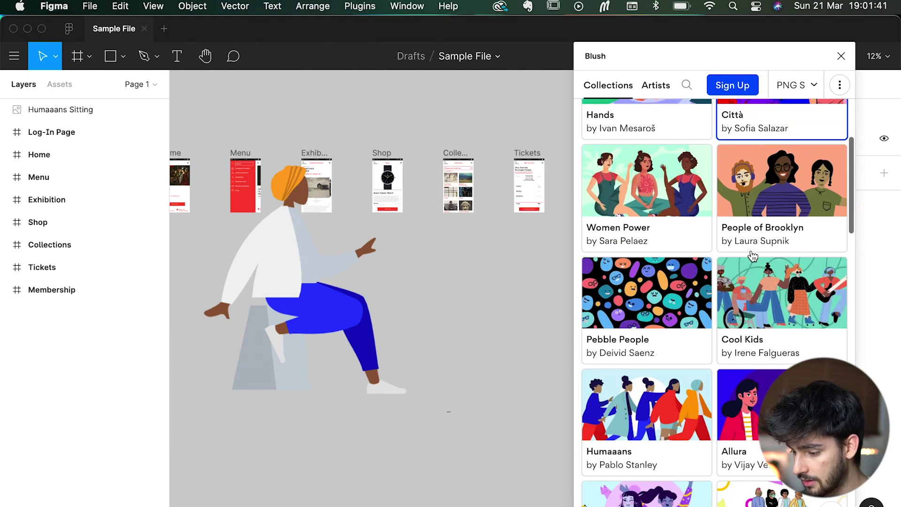
scroll(753, 256, down, 3)
scroll(710, 229, up, 1)
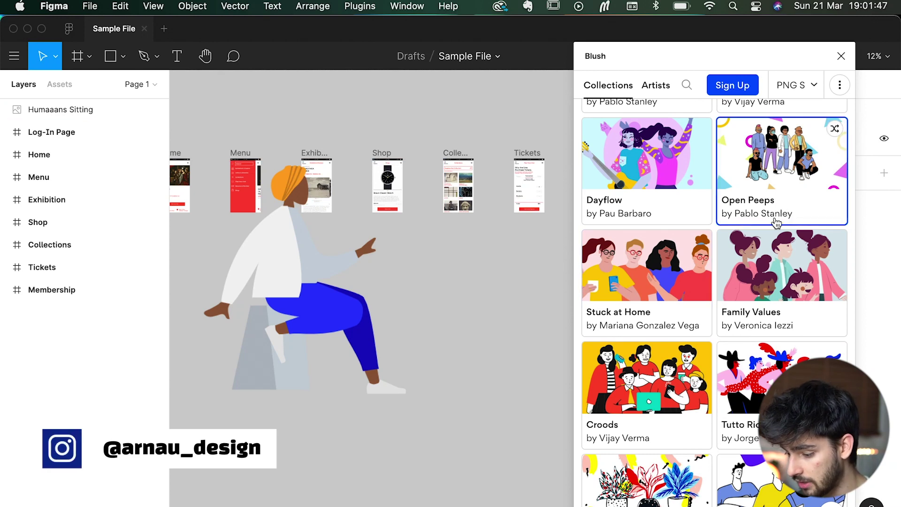
scroll(725, 312, down, 3)
scroll(729, 314, down, 3)
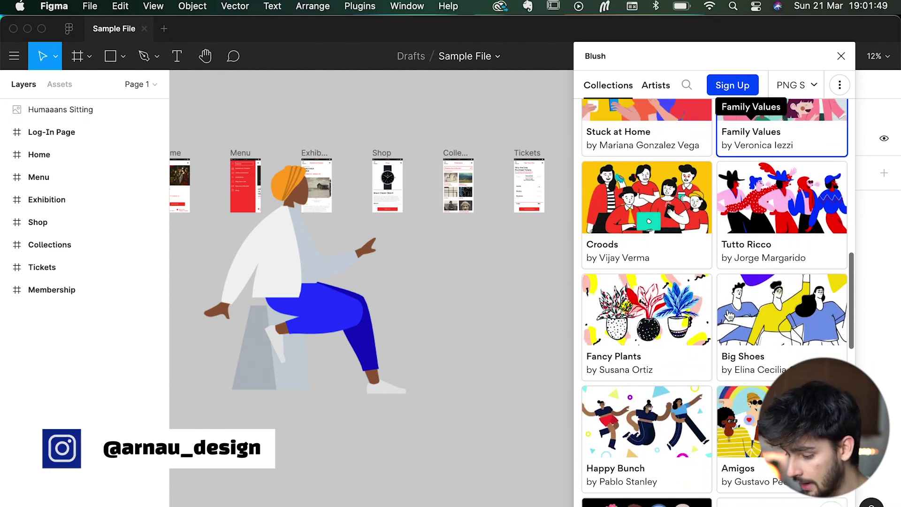
click(841, 57)
click(360, 6)
Launch Feather Icons and scroll through its grid of 282 icons.
click(384, 43)
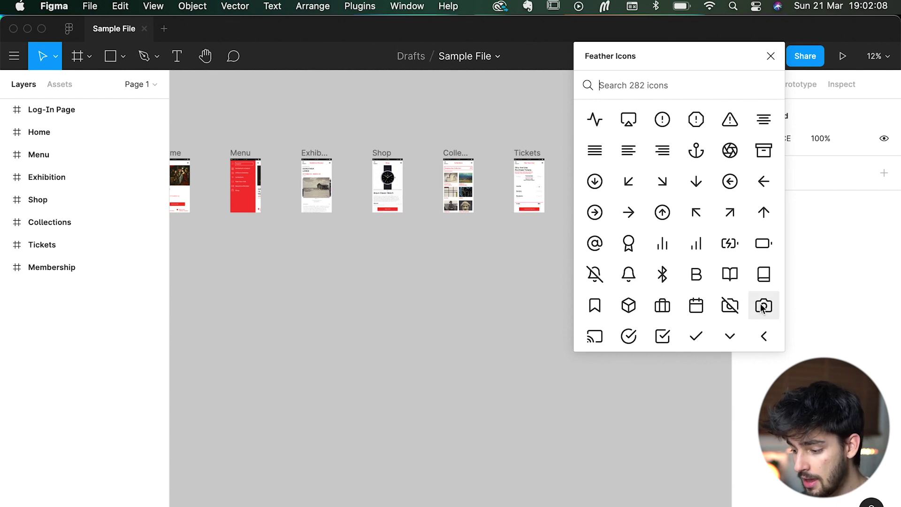
scroll(763, 305, down, 10)
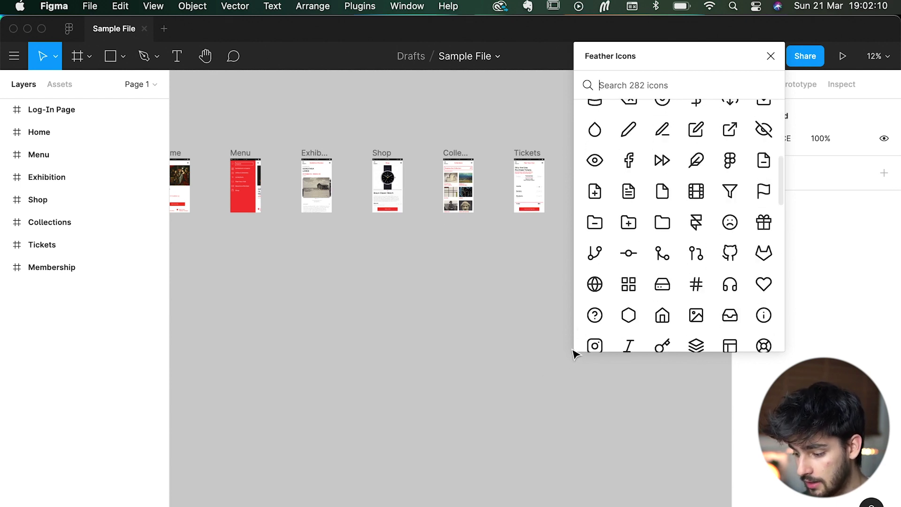
scroll(622, 297, down, 5)
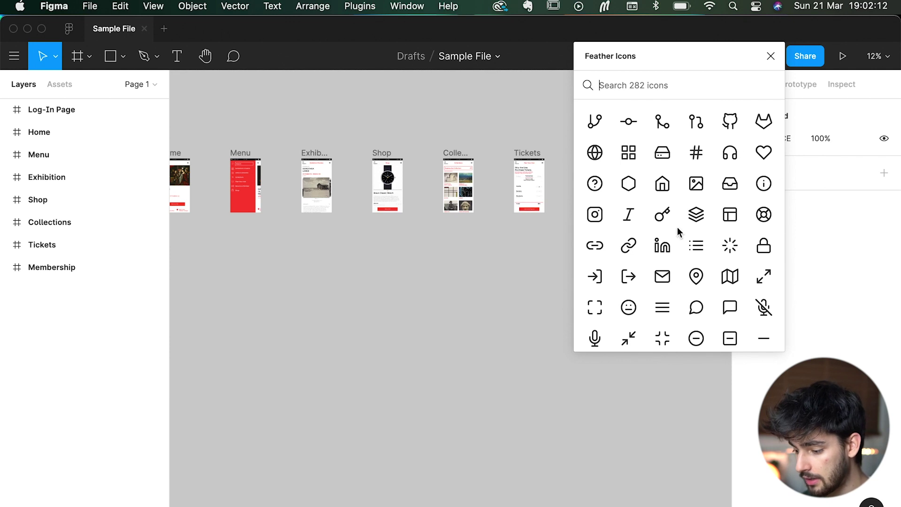
Insert the 24×24 map-pin icon from Feather Icons and select its inner circle vector.
scroll(672, 248, down, 2)
scroll(663, 199, down, 2)
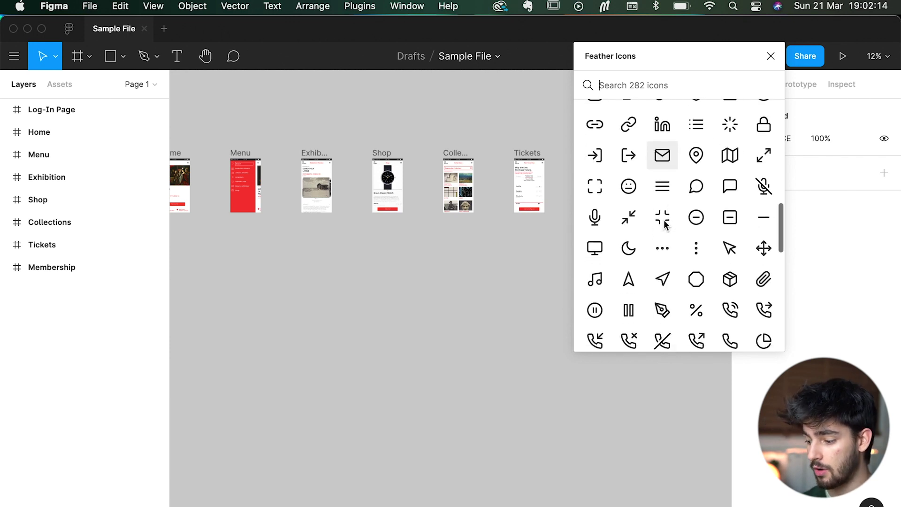
click(696, 152)
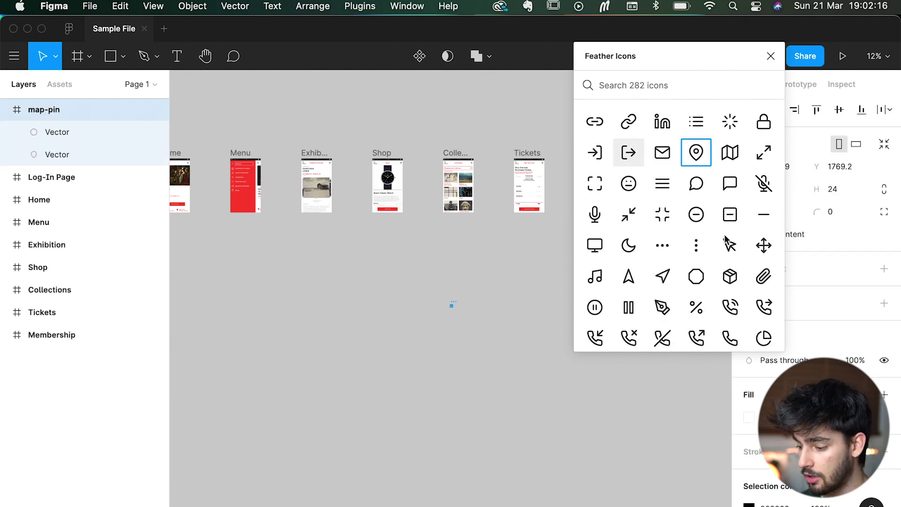
scroll(452, 315, up, 10)
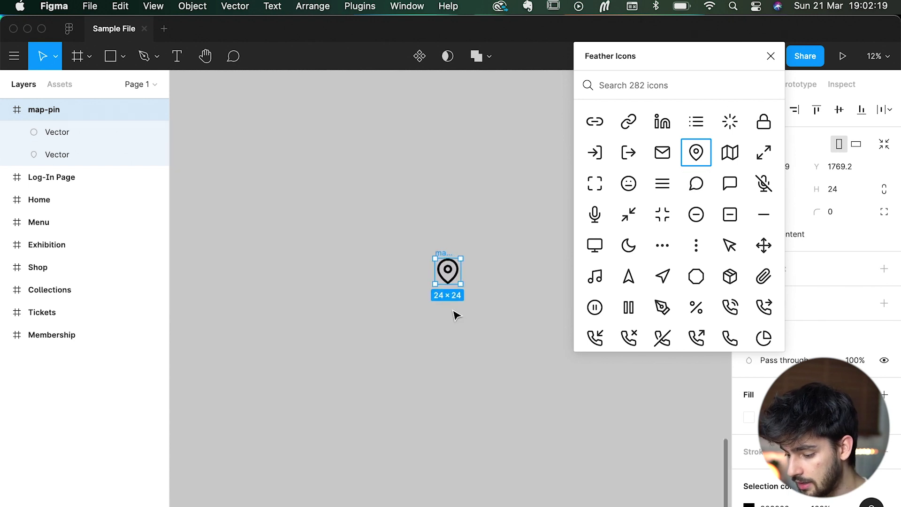
scroll(434, 192, down, 3)
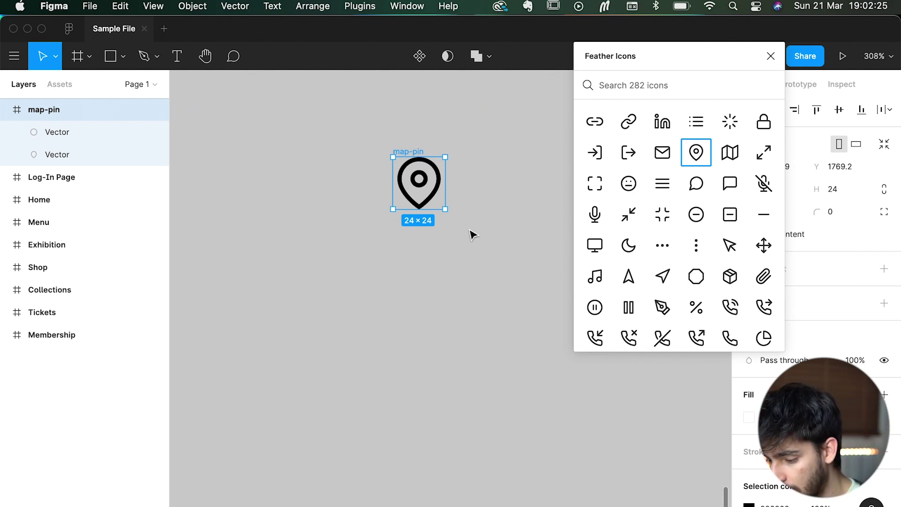
click(114, 138)
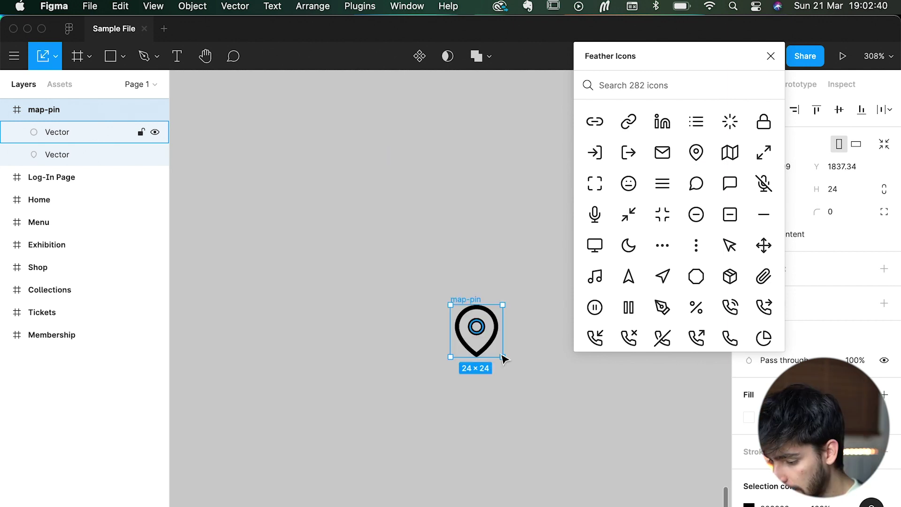
Scale the whole map-pin frame from 24×24 up to 193.82×193.82 with the Scale tool.
key(Escape)
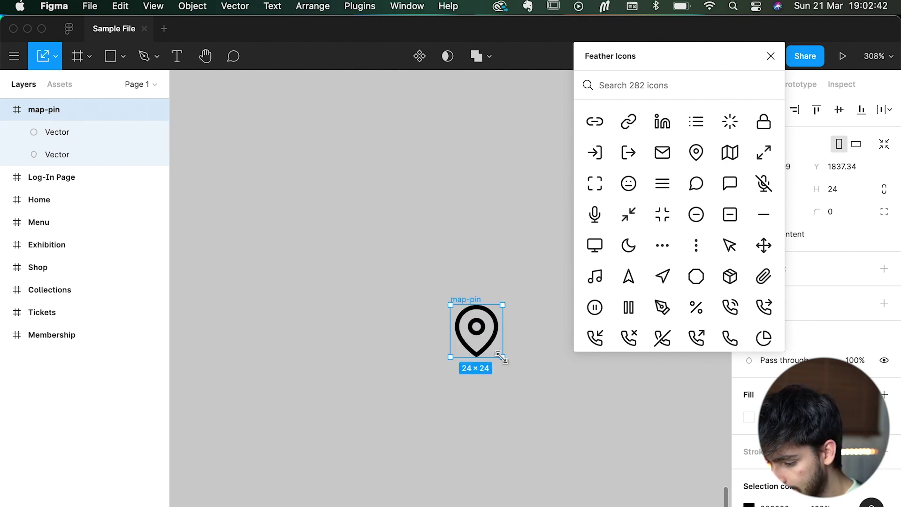
drag(502, 358, 687, 506)
scroll(419, 327, down, 10)
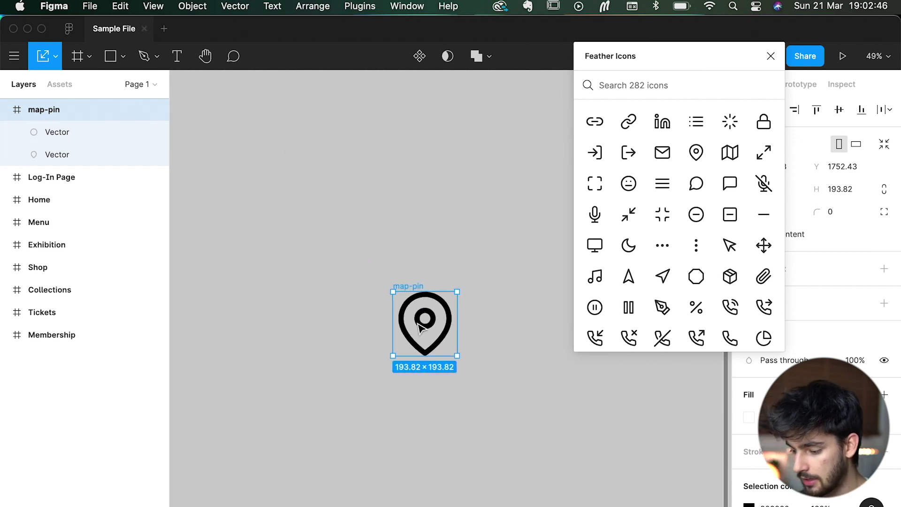
scroll(418, 323, down, 5)
scroll(413, 324, up, 3)
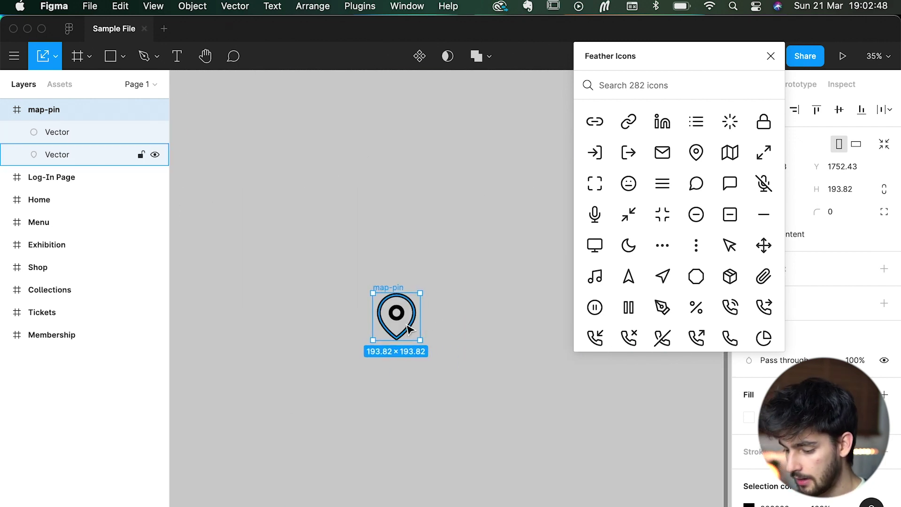
scroll(407, 327, down, 5)
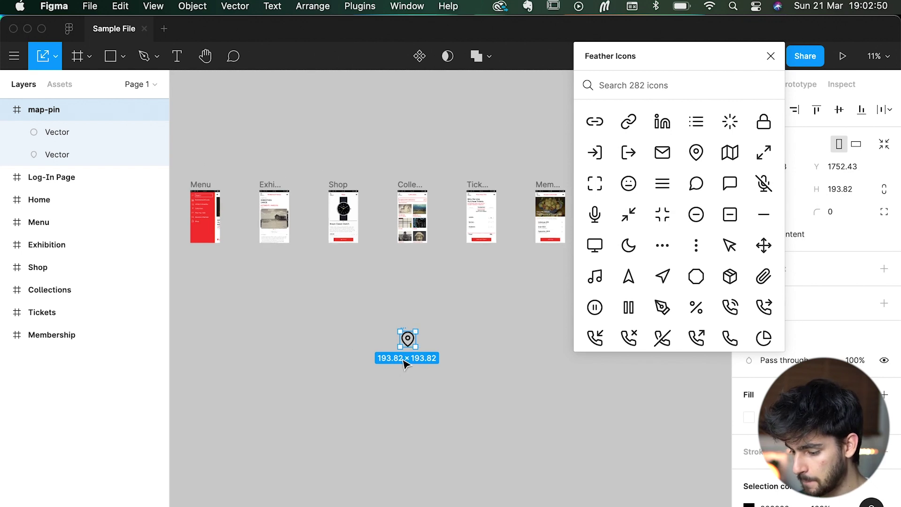
scroll(405, 364, up, 3)
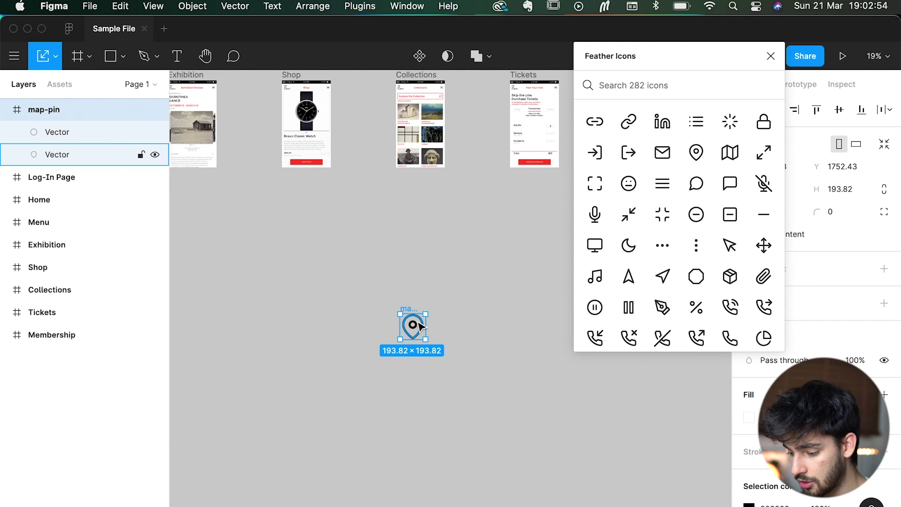
scroll(413, 324, up, 5)
scroll(421, 327, down, 3)
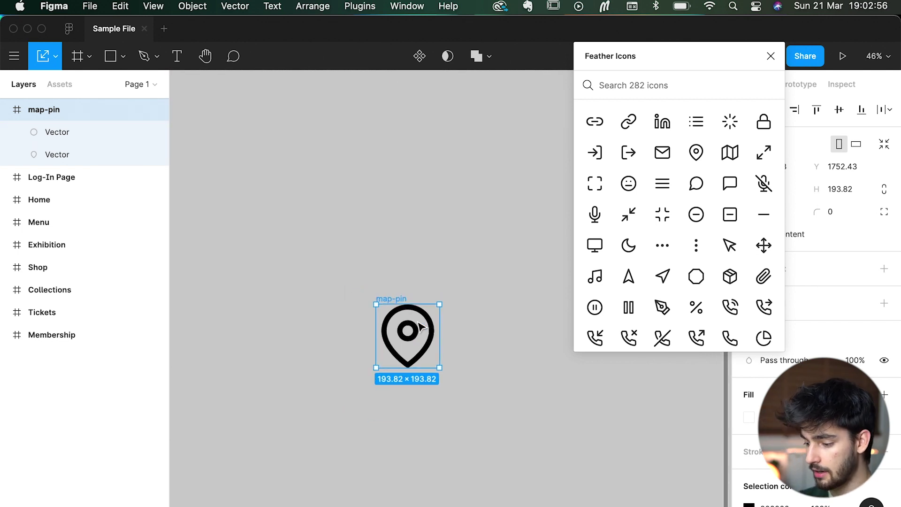
scroll(593, 201, down, 15)
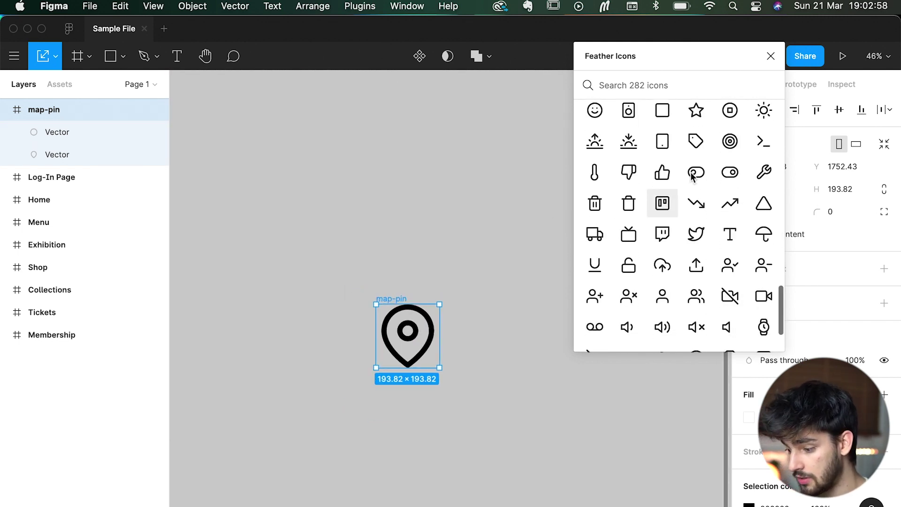
scroll(701, 170, up, 15)
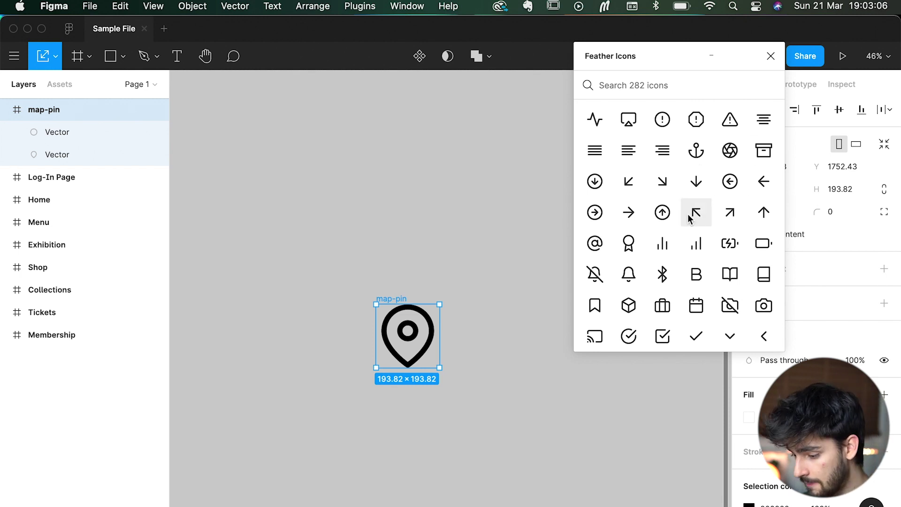
scroll(695, 197, down, 3)
scroll(695, 184, down, 1)
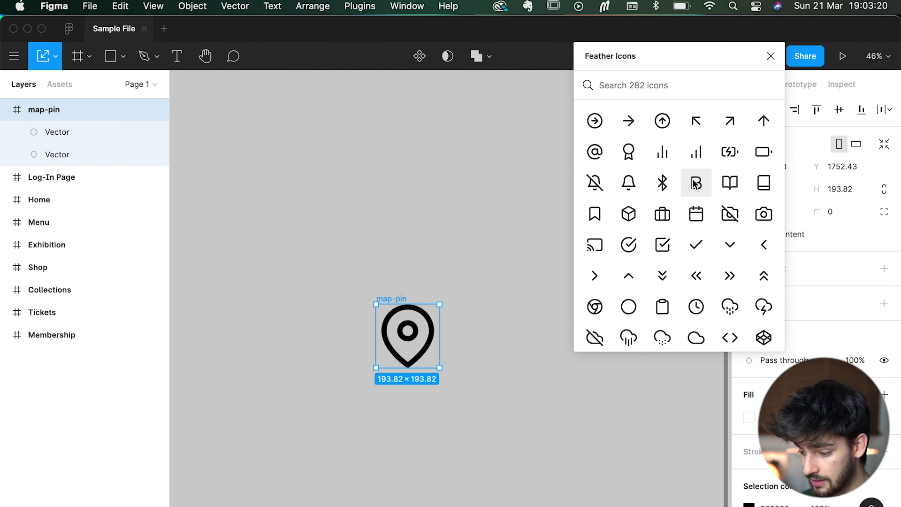
scroll(708, 267, down, 5)
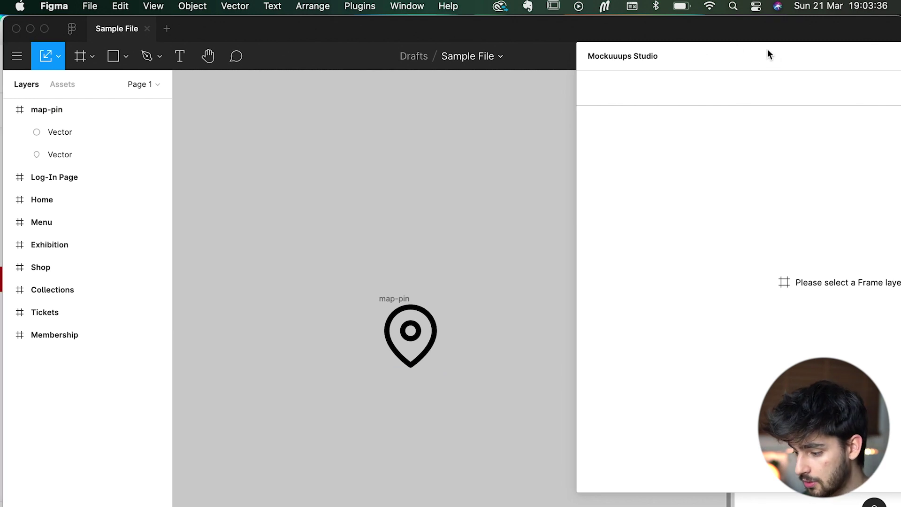
Bring the Mockuuups Studio panel into full view and pick the Collections frame for mockups.
drag(680, 80, 551, 24)
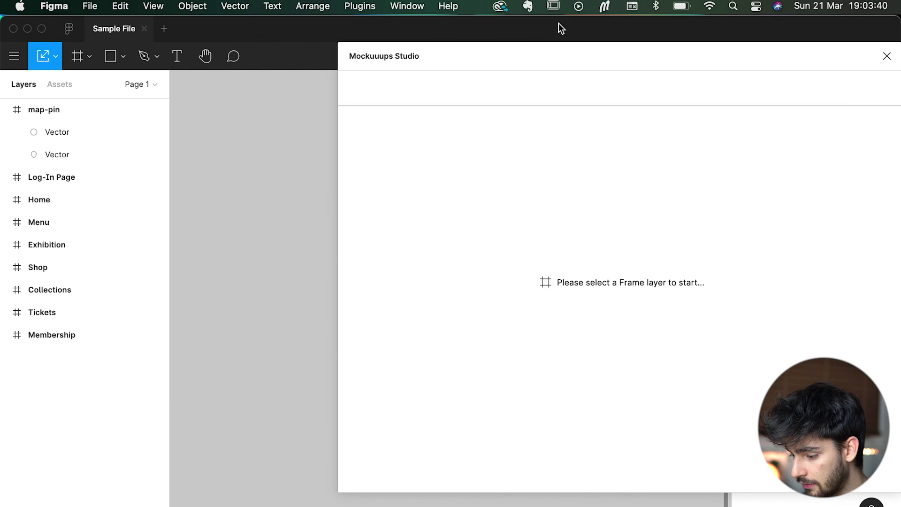
scroll(237, 280, right, 10)
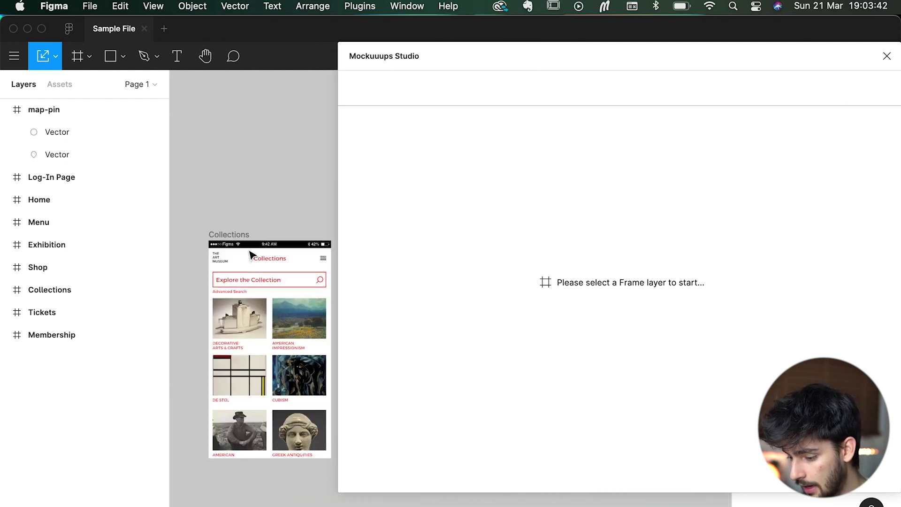
scroll(241, 237, down, 5)
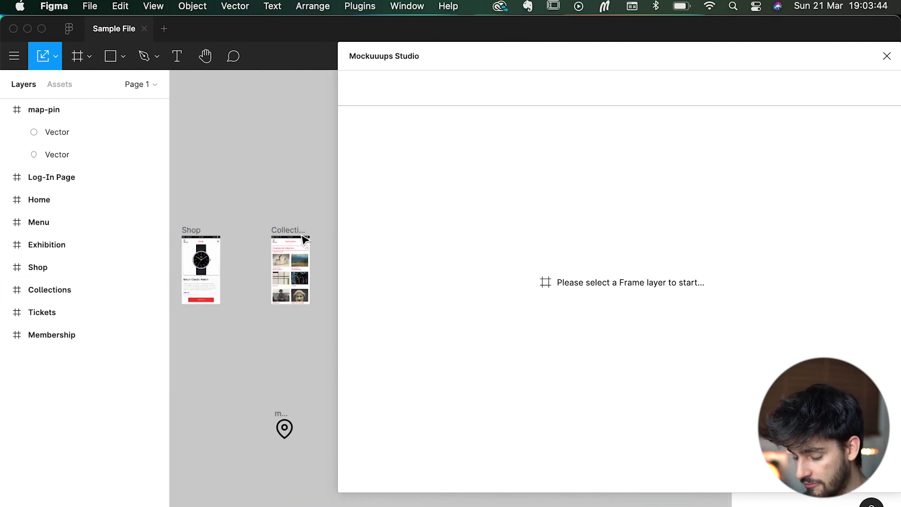
scroll(188, 277, right, 5)
scroll(233, 213, up, 5)
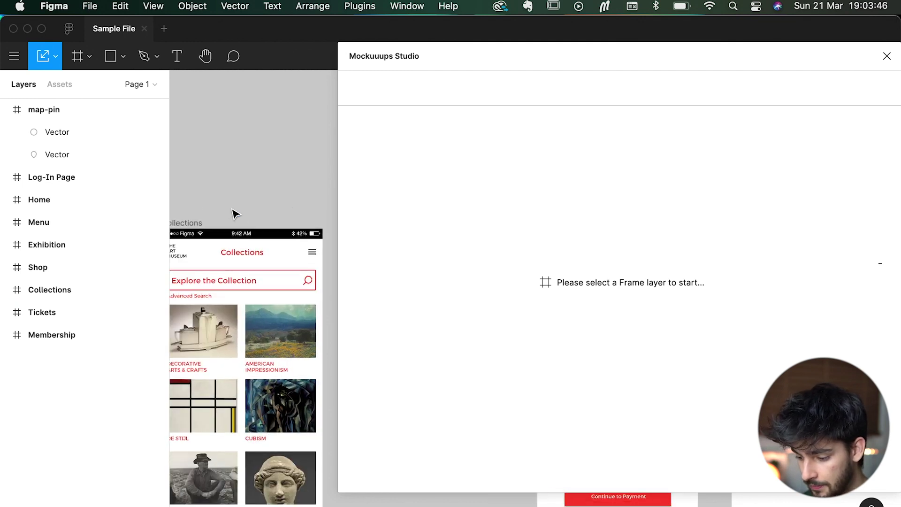
scroll(233, 211, down, 4)
click(223, 210)
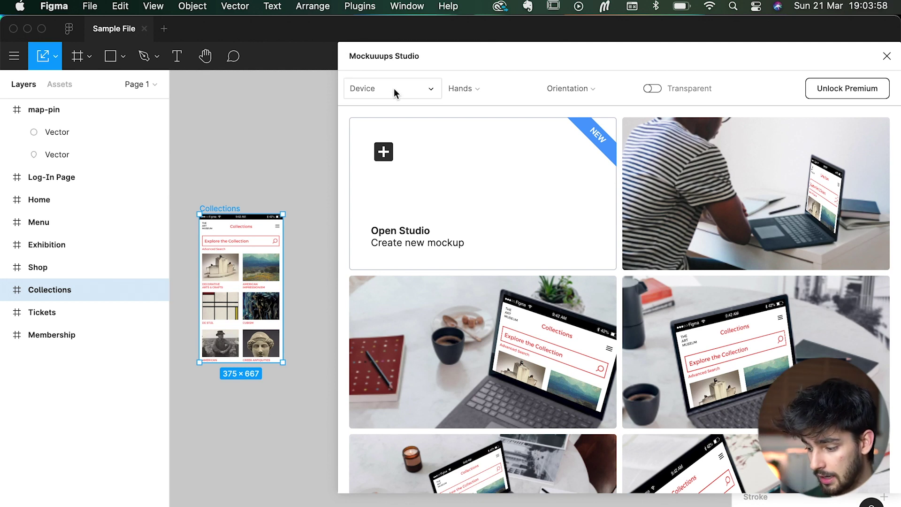
Filter the Mockuuups gallery to iPhone devices and scroll through the results.
scroll(249, 237, up, 3)
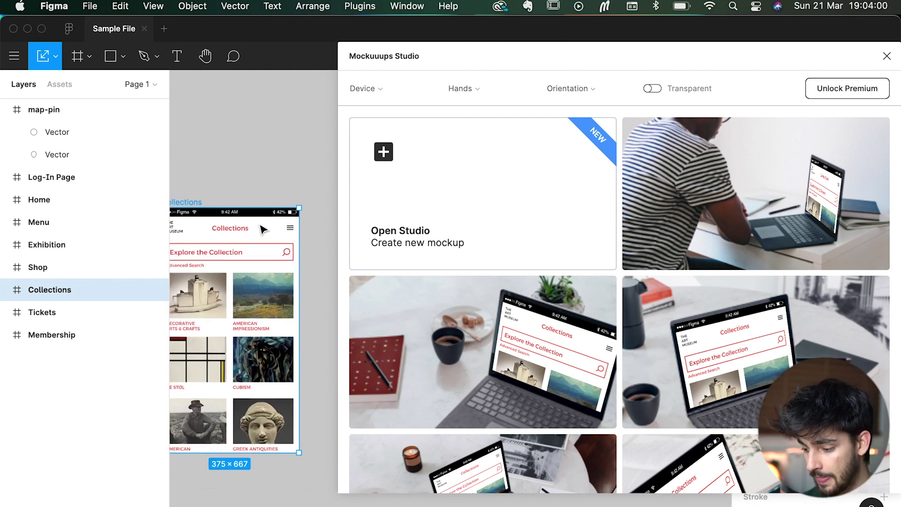
scroll(209, 217, left, 2)
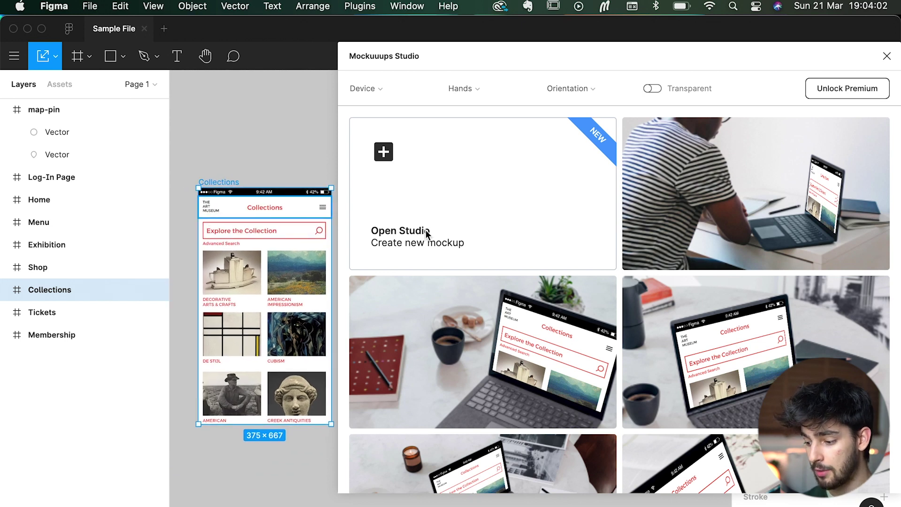
scroll(426, 233, down, 5)
scroll(426, 230, down, 4)
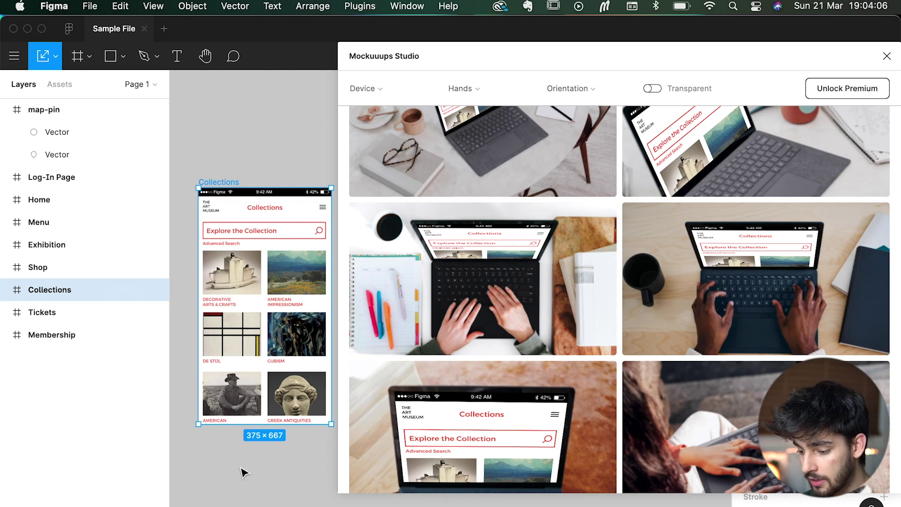
click(371, 87)
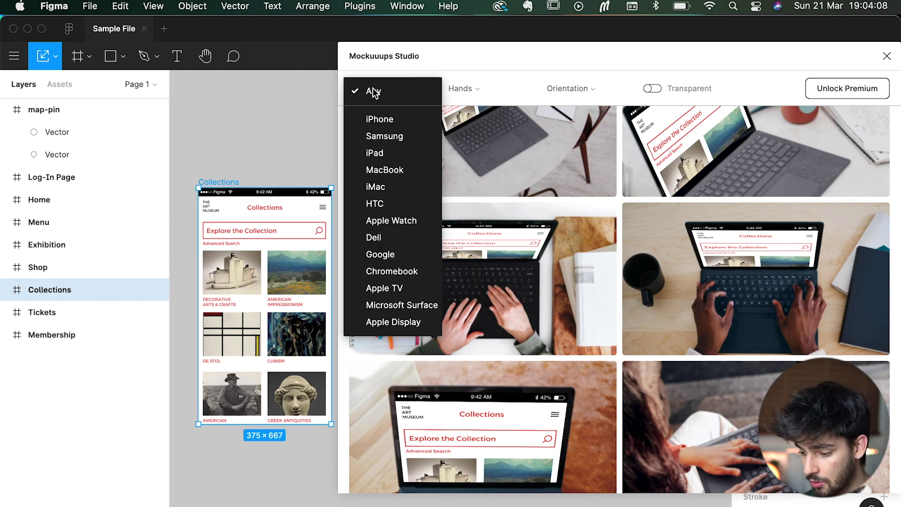
click(395, 117)
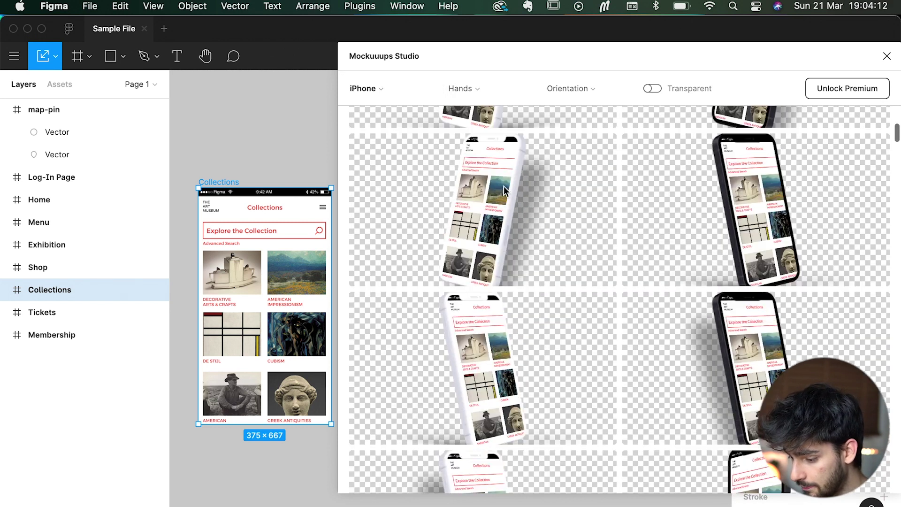
scroll(503, 186, down, 3)
scroll(503, 186, down, 3)
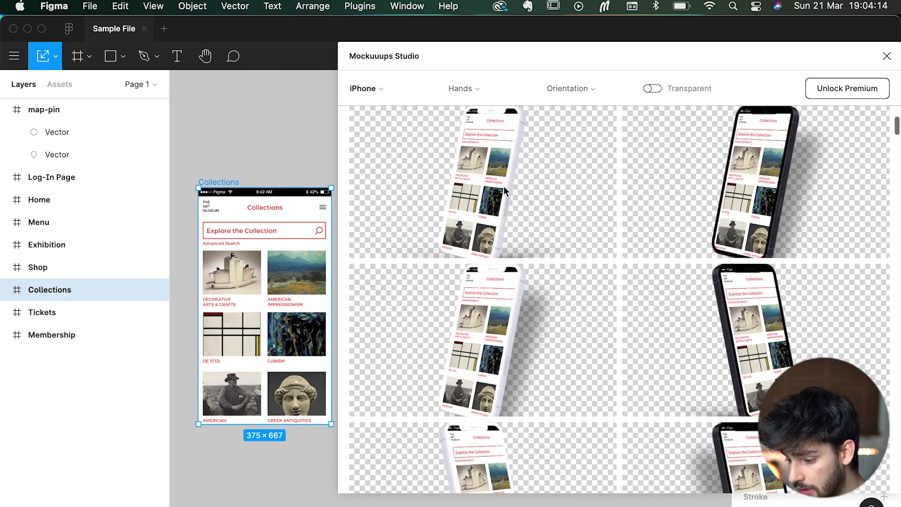
scroll(504, 286, down, 1)
scroll(504, 286, down, 10)
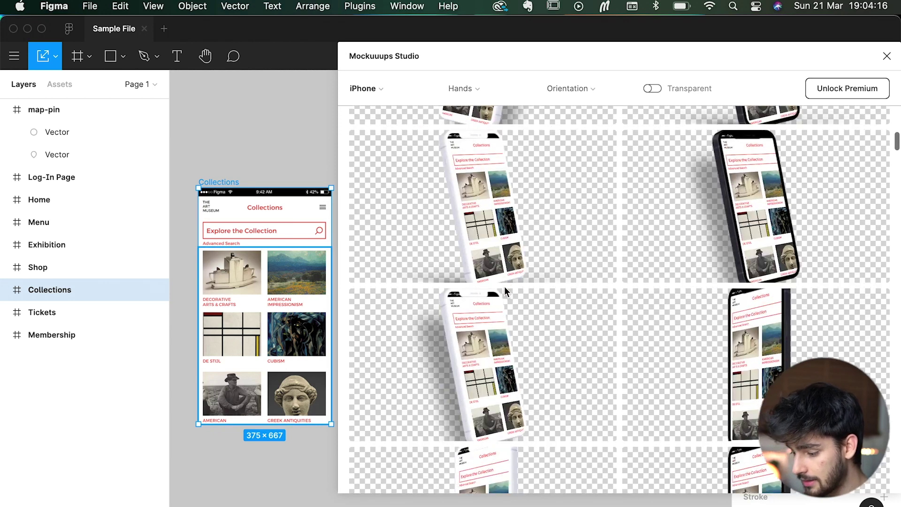
scroll(504, 286, down, 10)
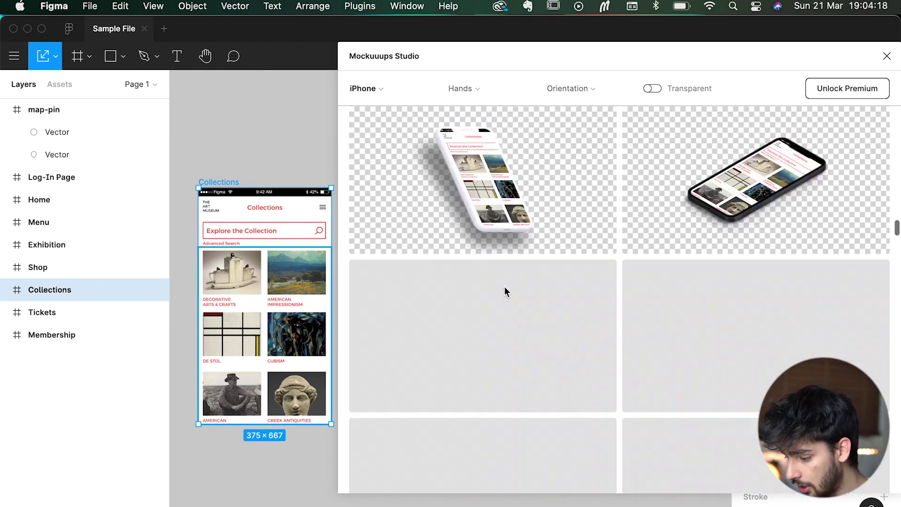
scroll(492, 227, up, 2)
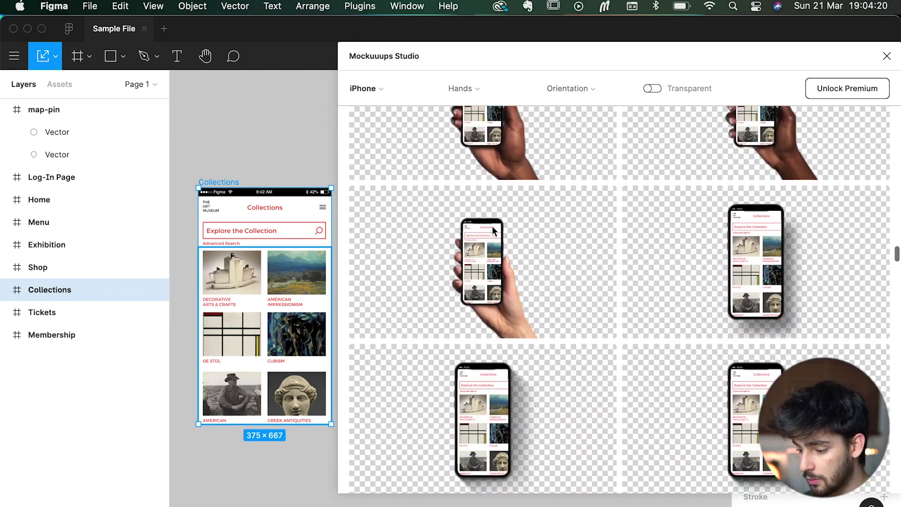
Check the Hands and Orientation filter options without changing them, then browse more mockups.
click(460, 89)
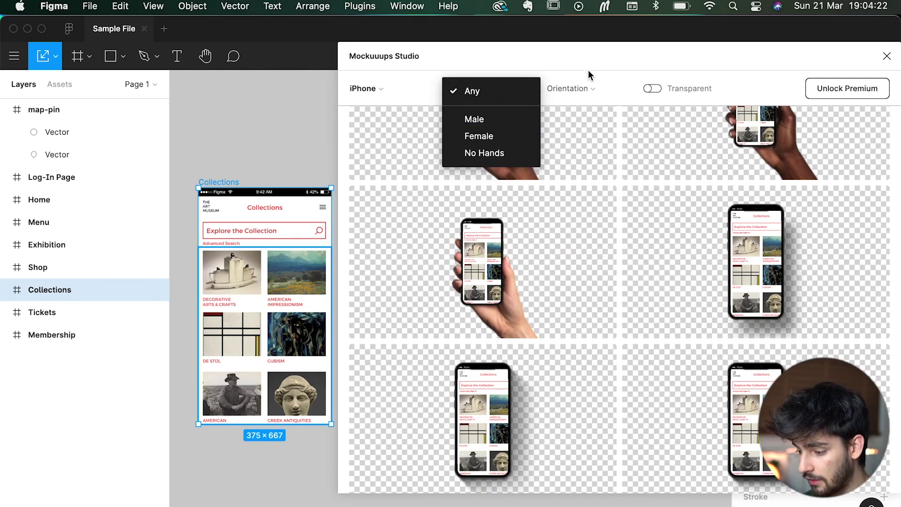
click(588, 89)
click(483, 72)
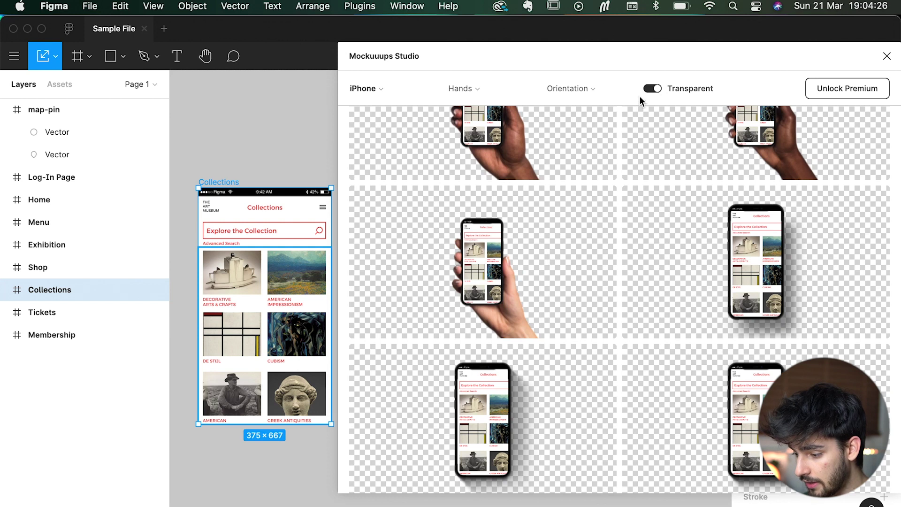
scroll(548, 305, down, 8)
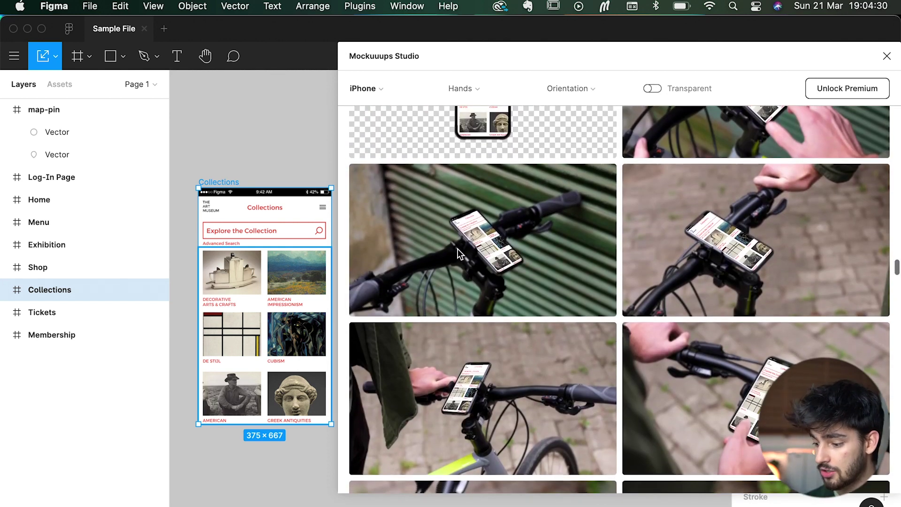
scroll(458, 249, down, 6)
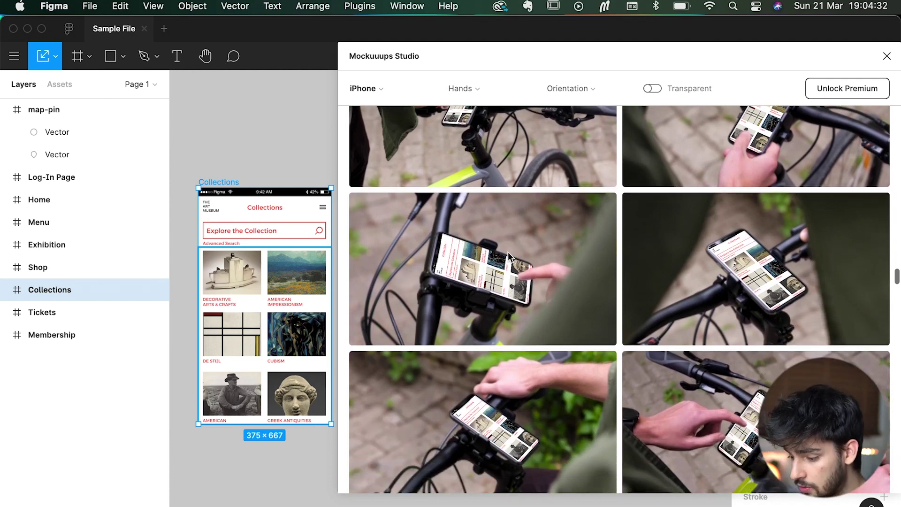
click(509, 257)
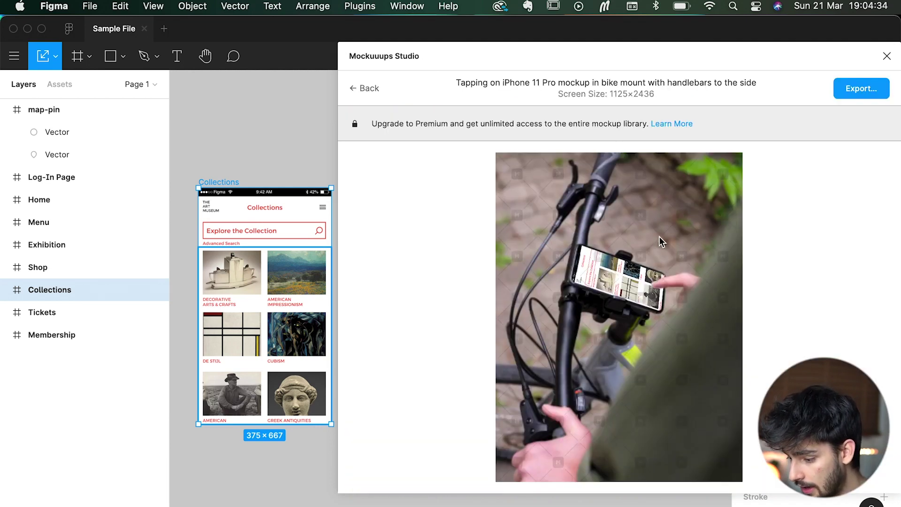
click(861, 89)
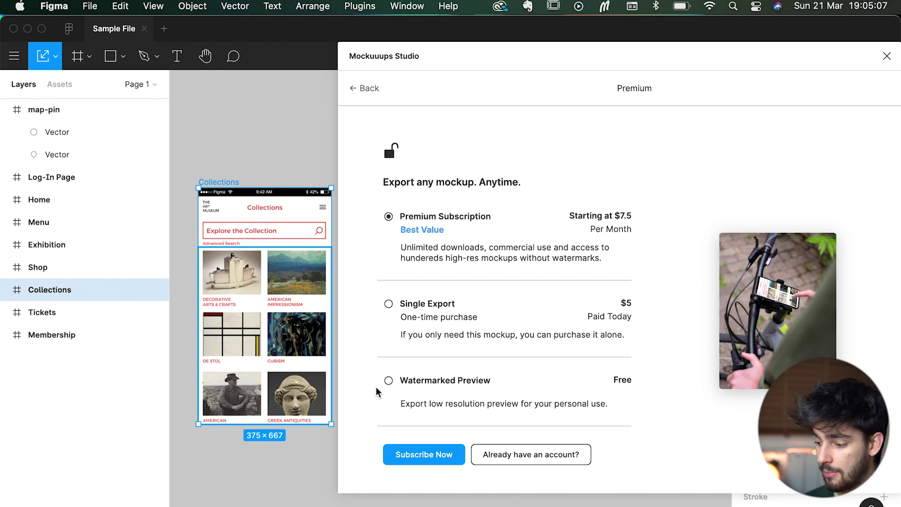
click(367, 86)
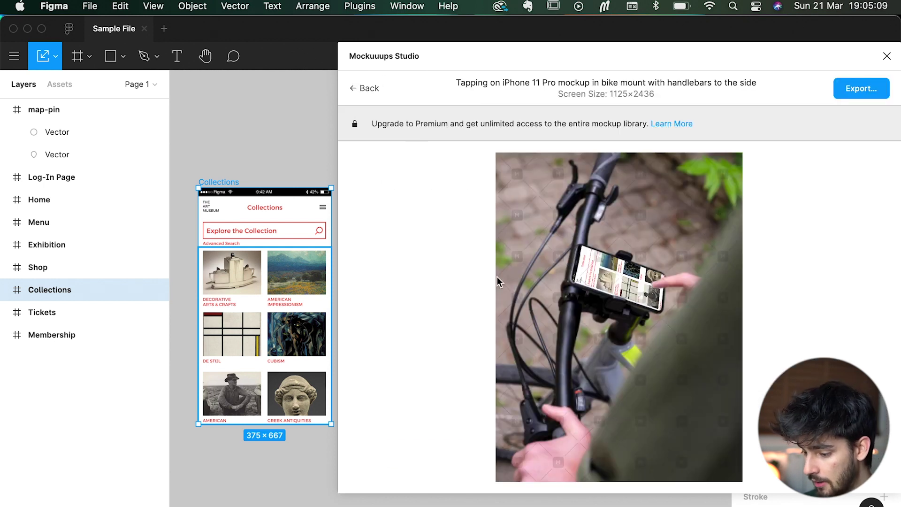
click(357, 86)
scroll(497, 297, down, 10)
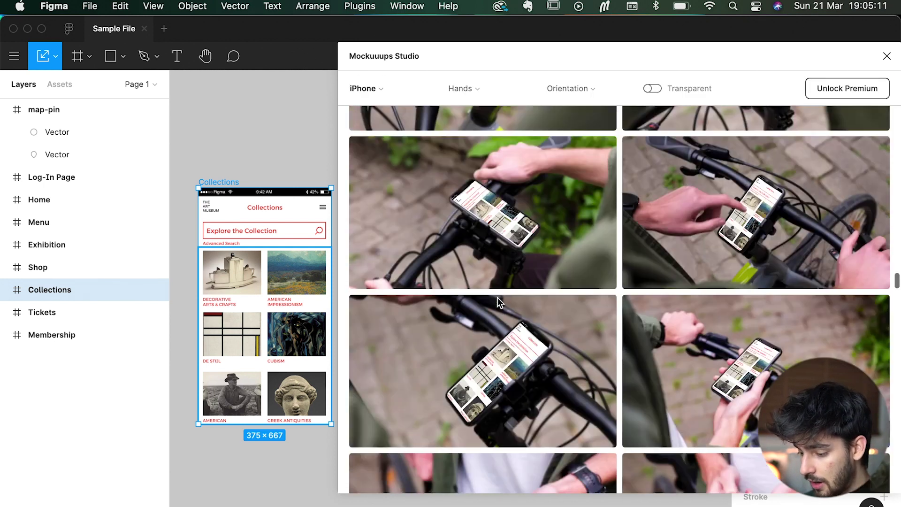
scroll(497, 297, down, 6)
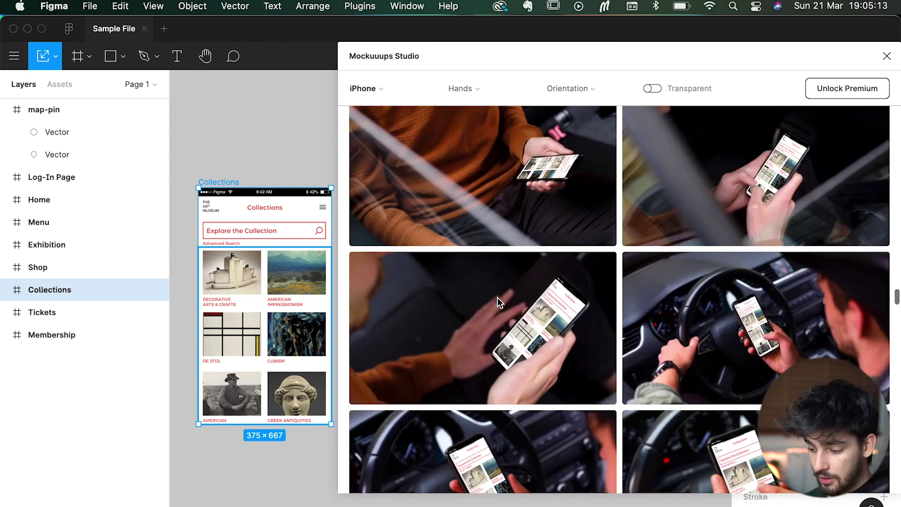
scroll(638, 383, down, 5)
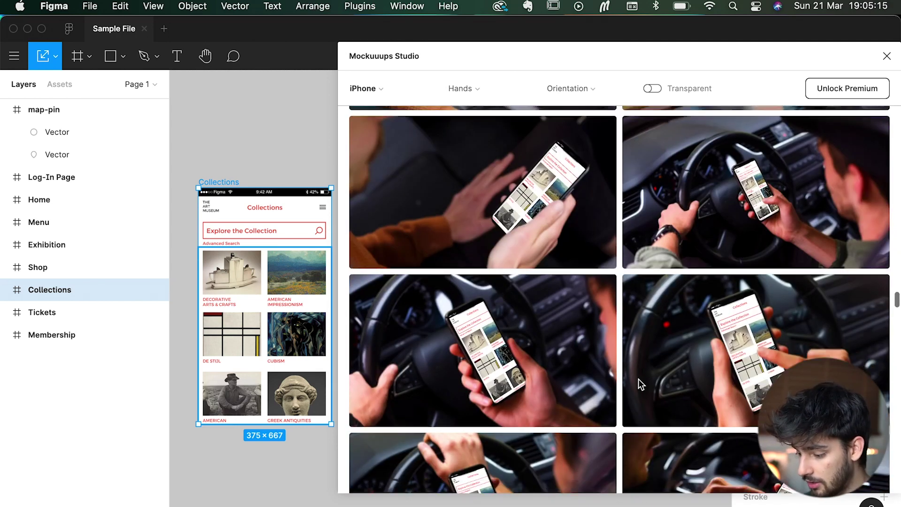
scroll(638, 384, down, 3)
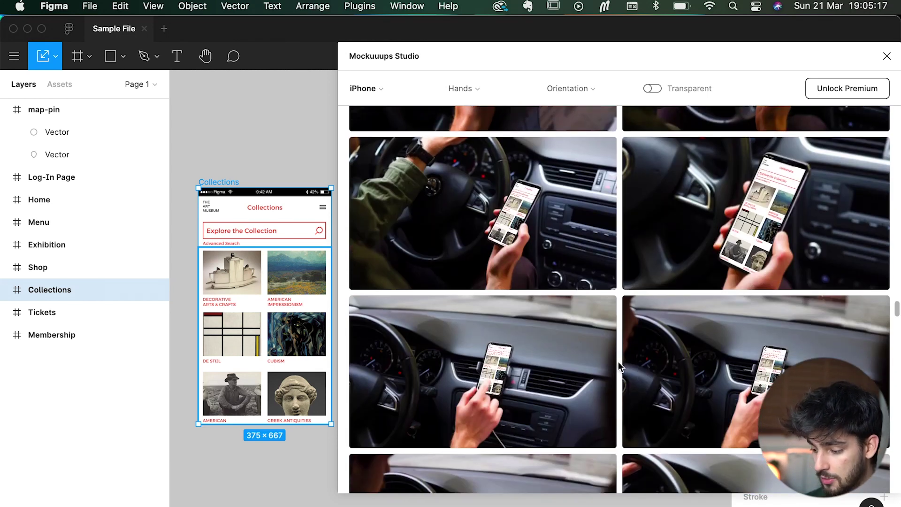
scroll(618, 361, down, 5)
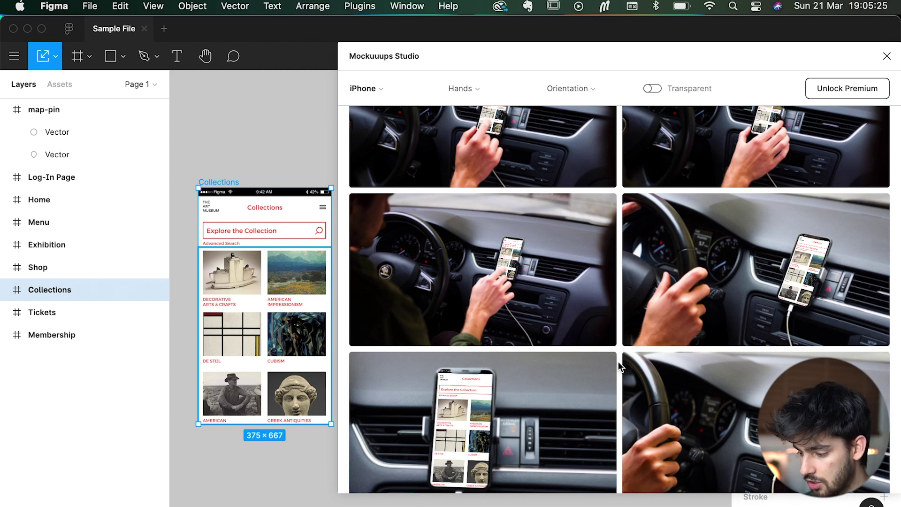
scroll(618, 361, down, 10)
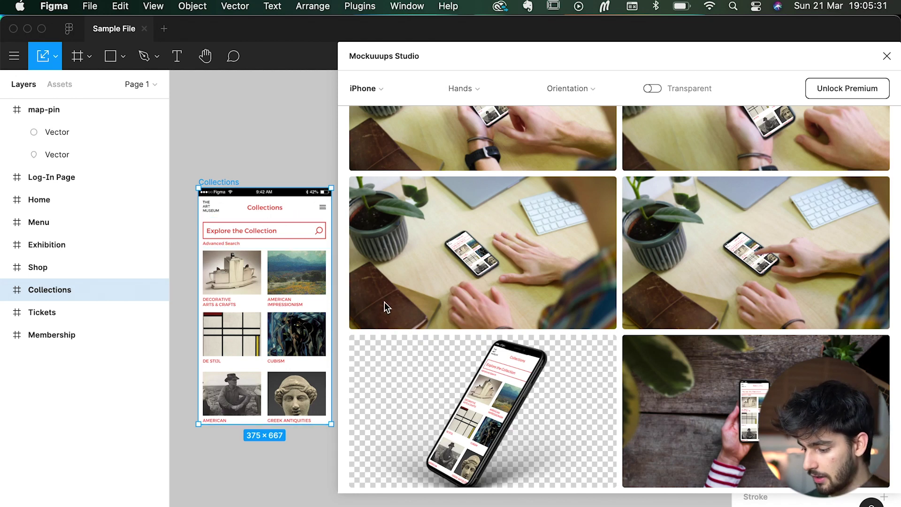
scroll(557, 285, down, 6)
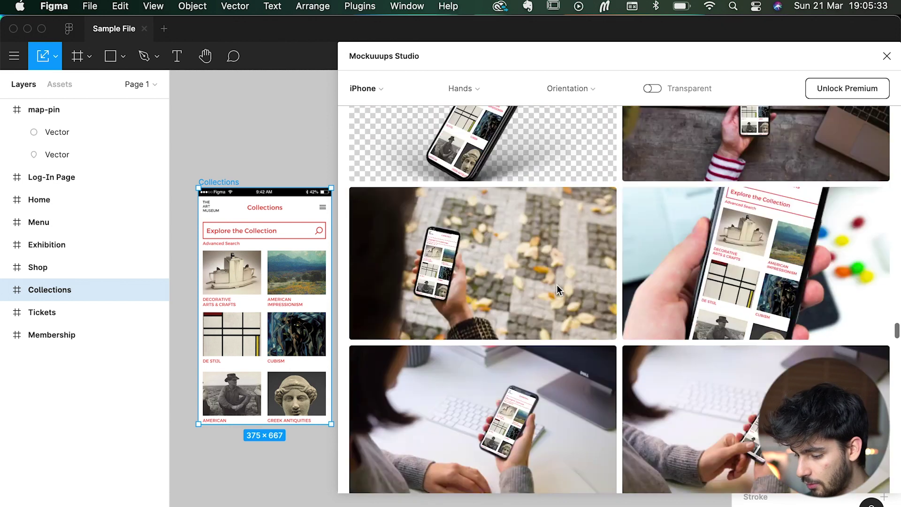
scroll(557, 284, down, 2)
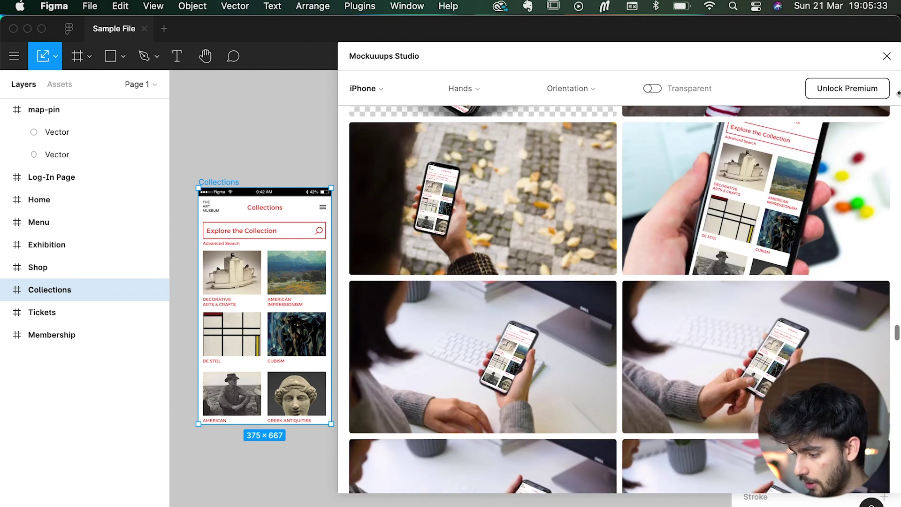
Close Mockuuups Studio and launch the Unsplash plugin.
click(889, 57)
click(398, 159)
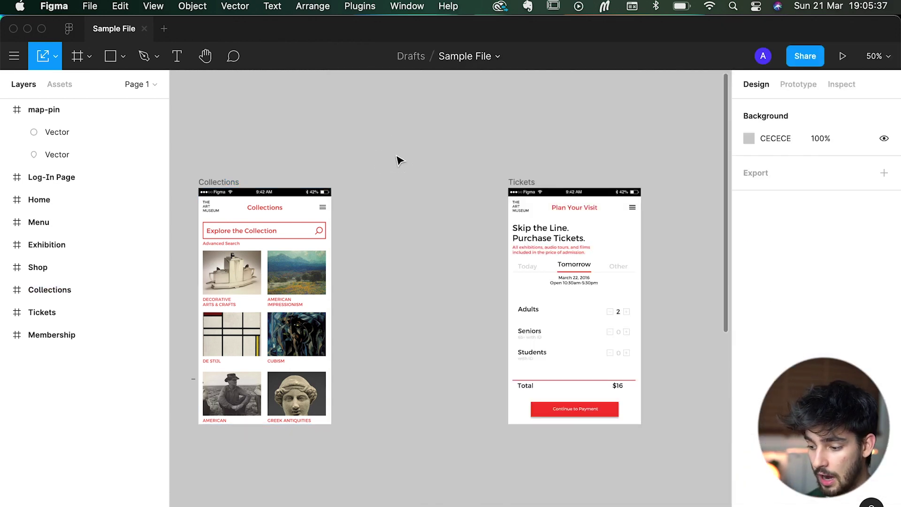
click(371, 3)
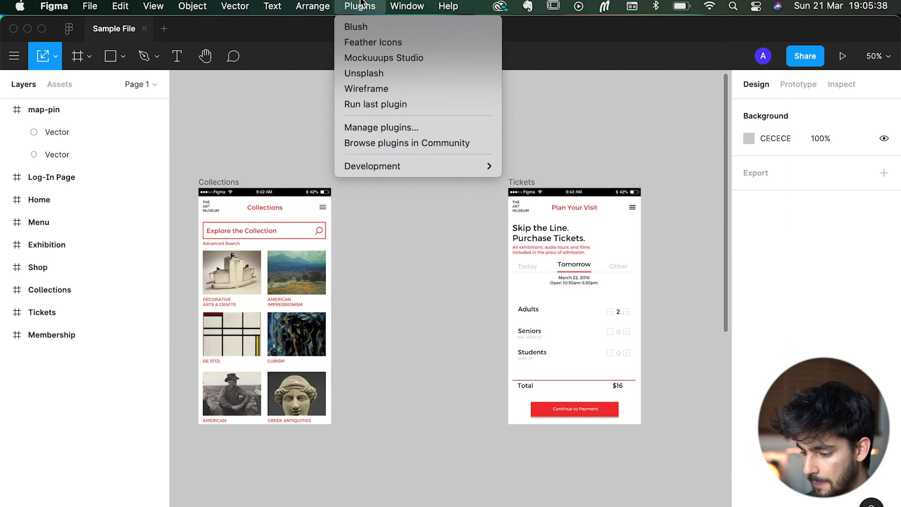
click(400, 74)
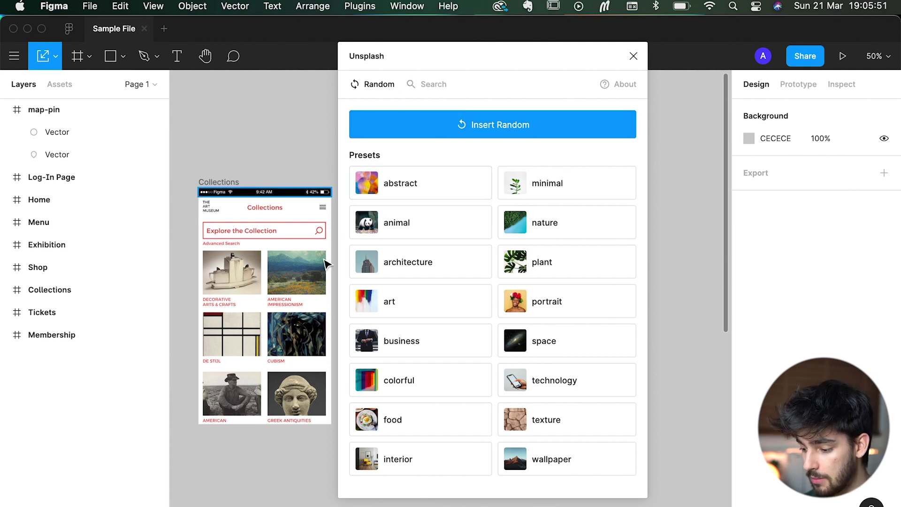
scroll(278, 285, right, 5)
scroll(278, 285, left, 10)
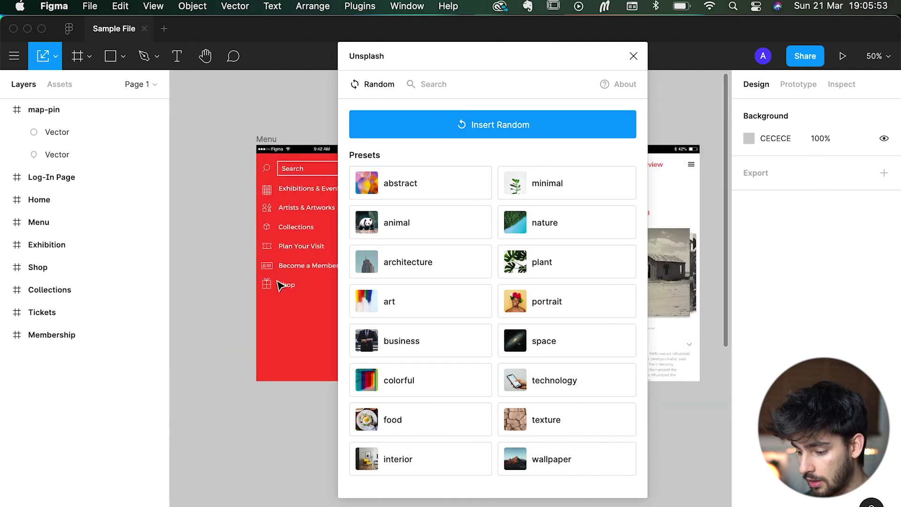
scroll(278, 286, left, 8)
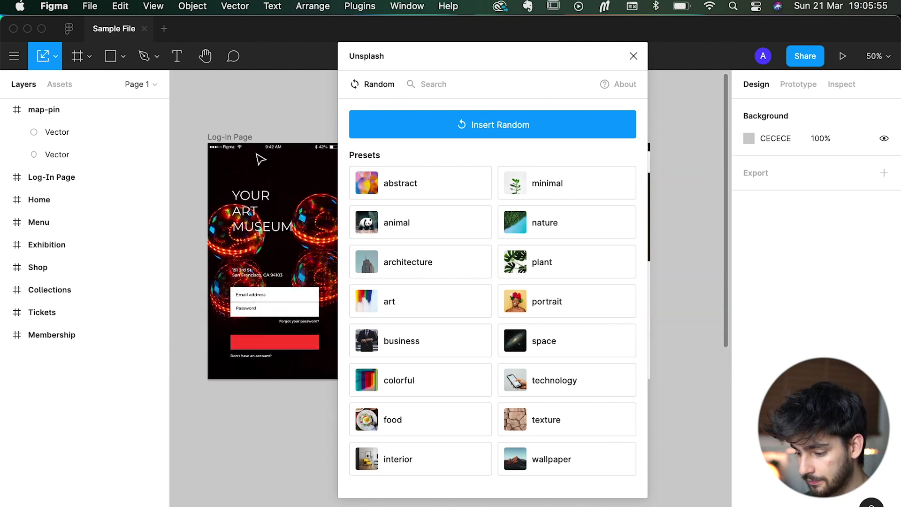
Insert a random abstract Unsplash photo, then select and delete it.
click(436, 186)
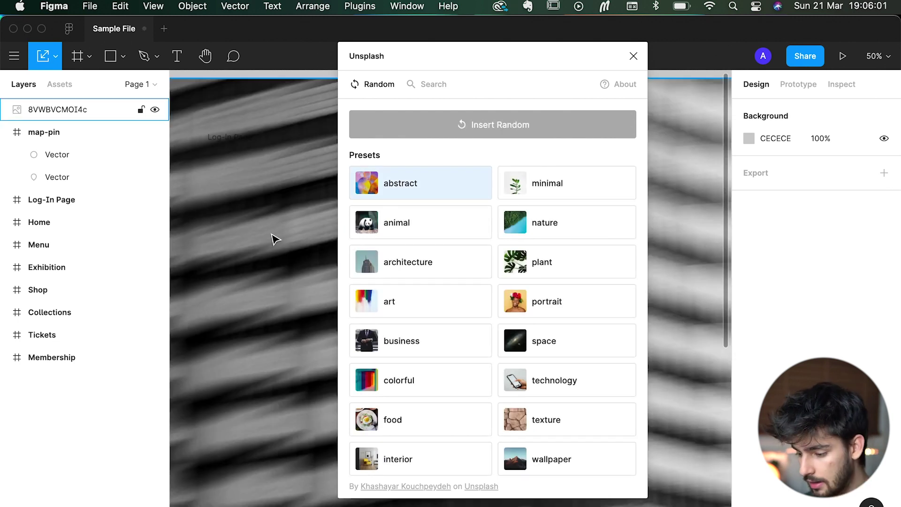
scroll(277, 298, down, 10)
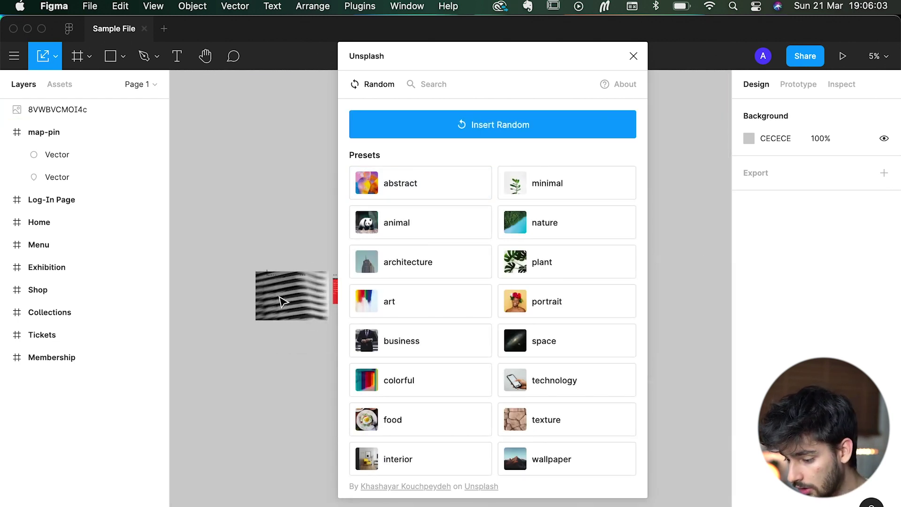
key(Escape)
scroll(307, 302, up, 5)
click(257, 374)
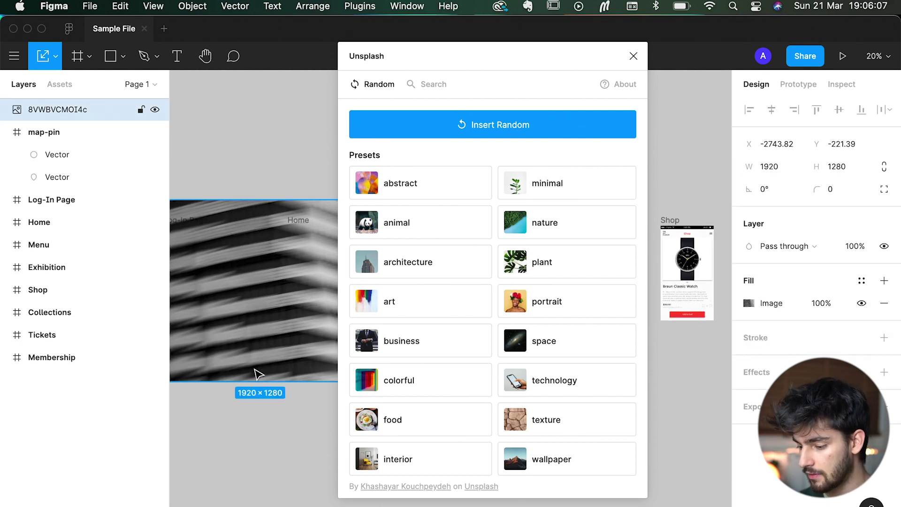
key(Delete)
scroll(203, 265, up, 5)
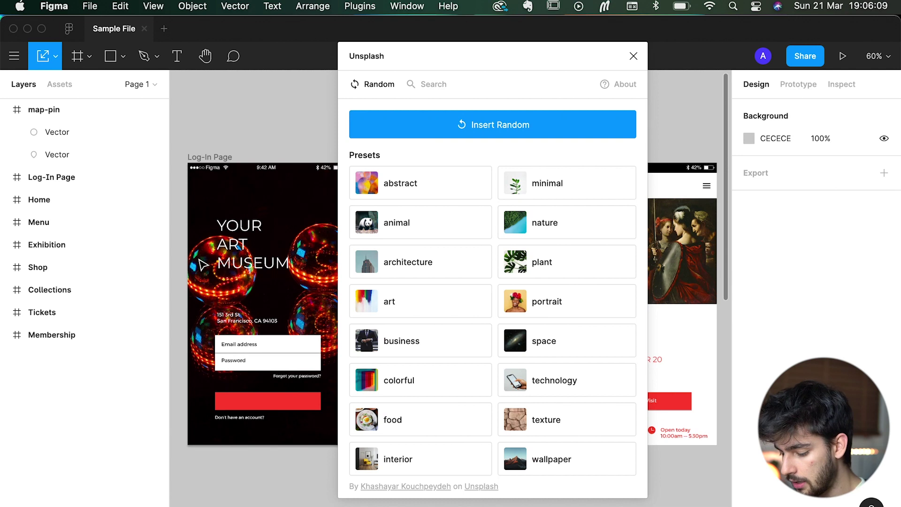
Draw a 375×671 rectangle over the Log-In Page and fill it with a random Unsplash art photo.
key(r)
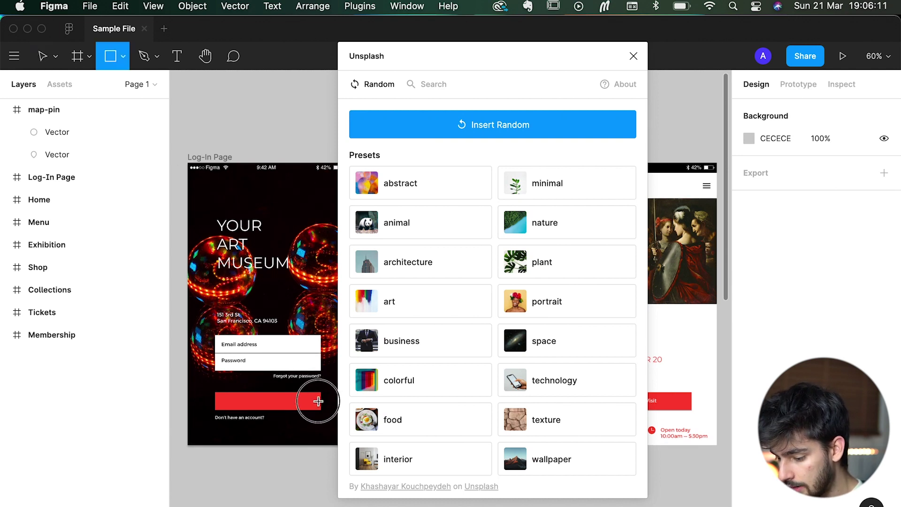
drag(318, 401, 351, 447)
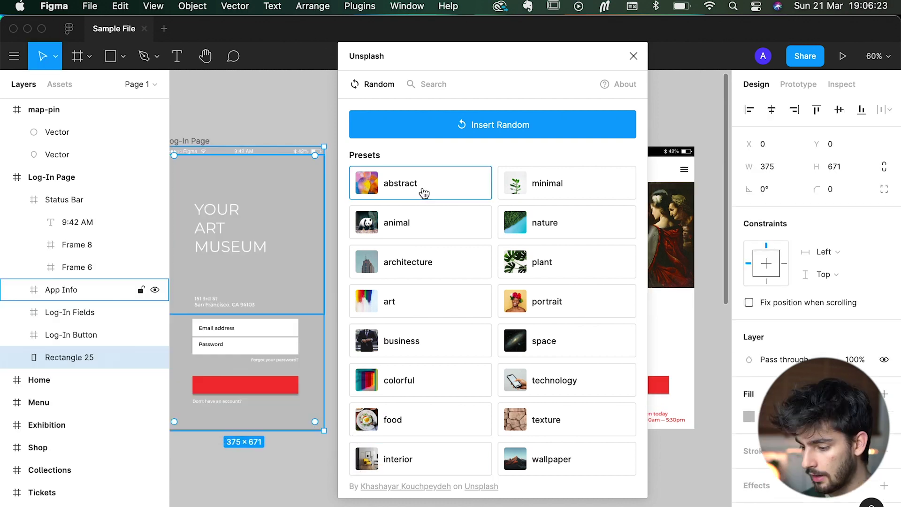
click(424, 193)
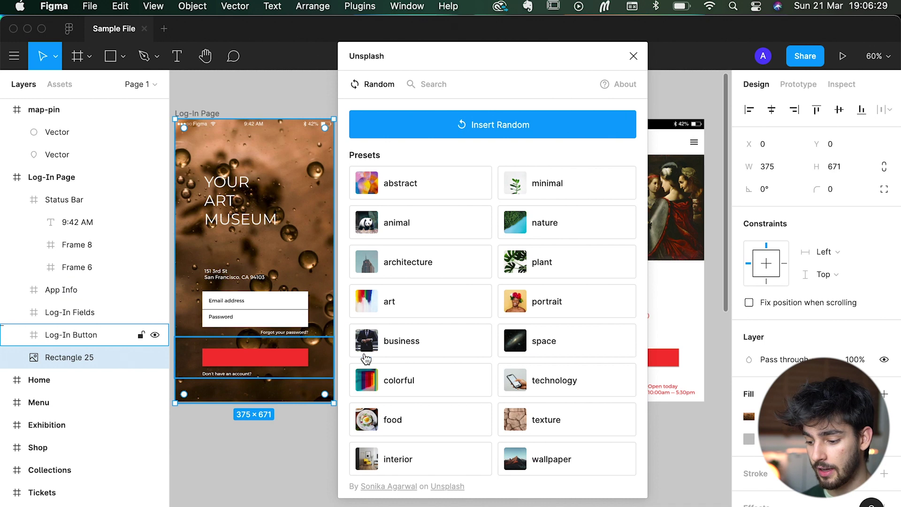
click(403, 300)
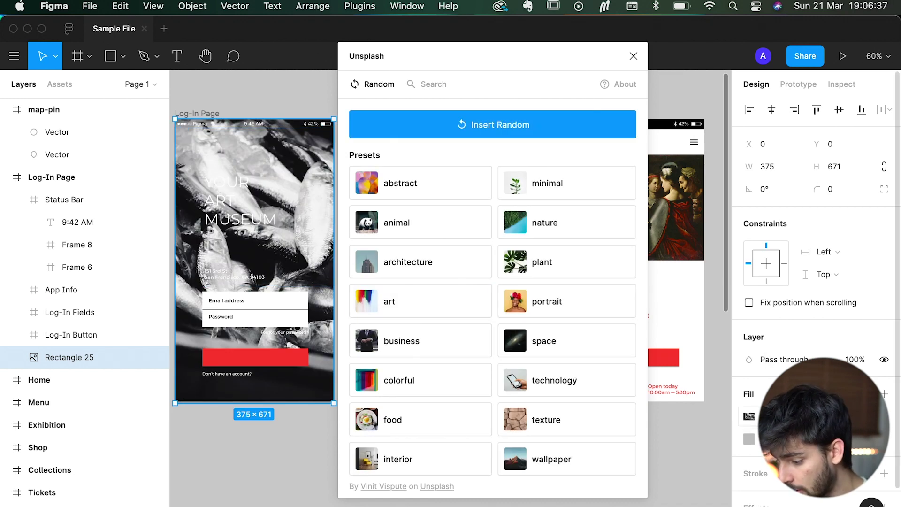
Add a Layer blur effect to the rectangle.
scroll(817, 282, down, 2)
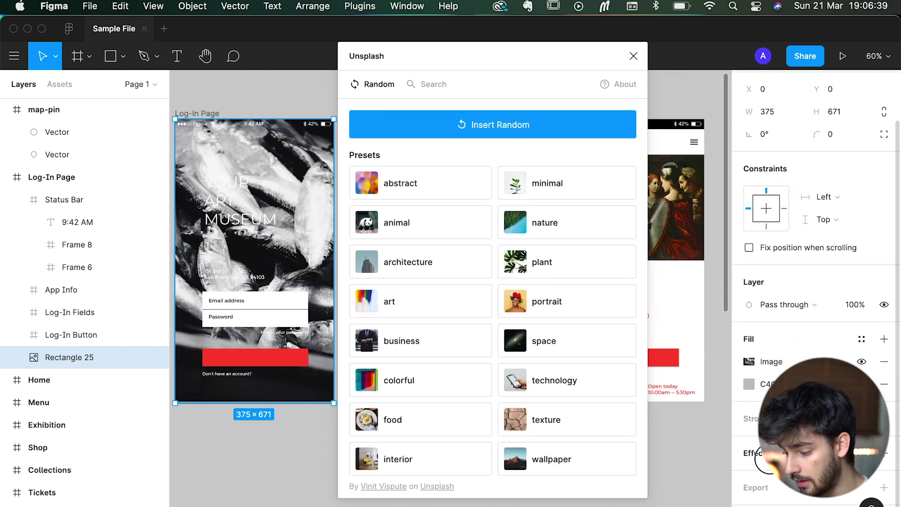
click(884, 453)
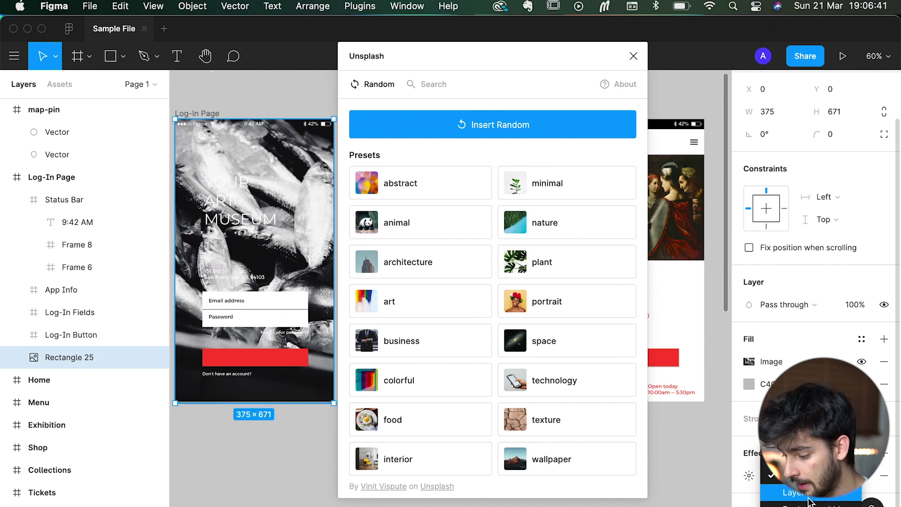
click(793, 493)
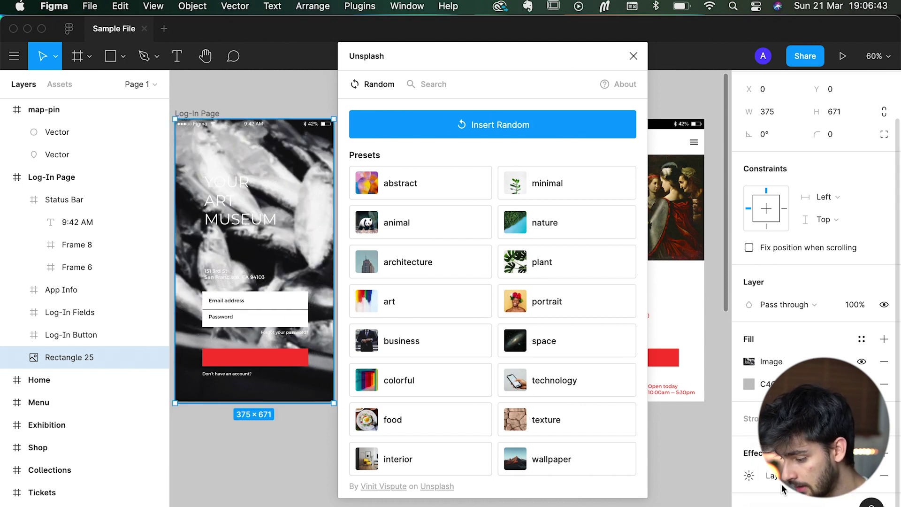
click(740, 475)
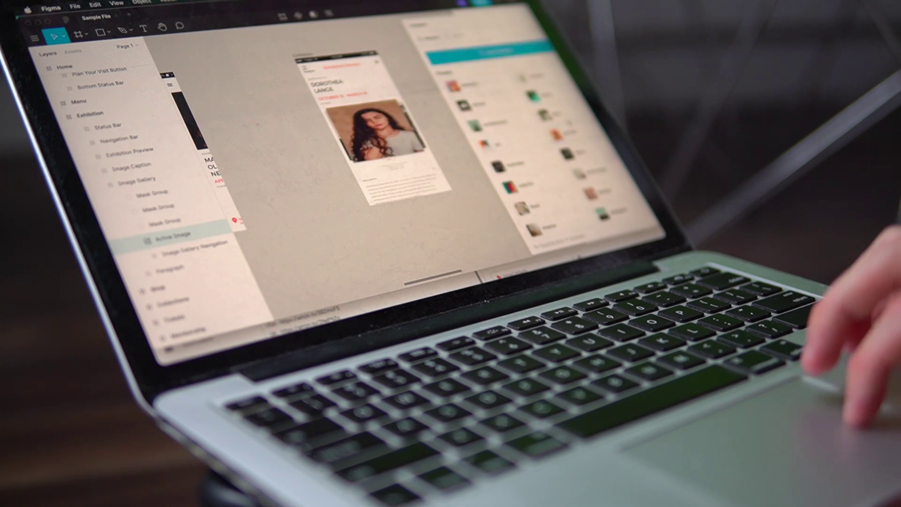
Move the Unsplash plugin window right so the blurred Log-In Page frame is fully visible.
click(375, 130)
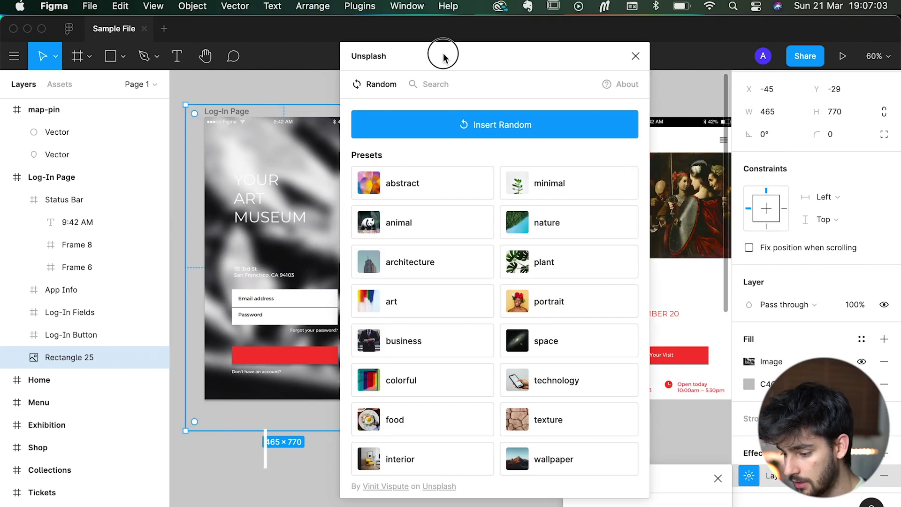
drag(443, 56, 560, 64)
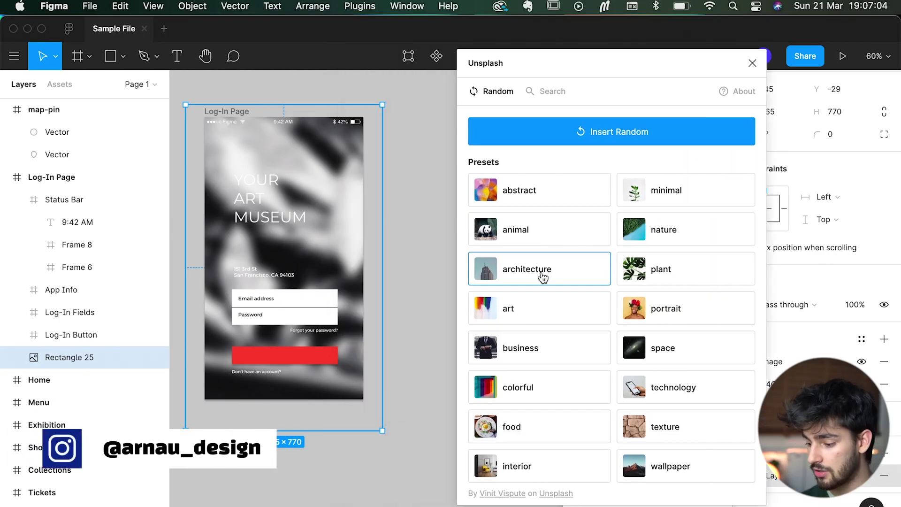
Search Unsplash for 'art' and drag the flower still-life painting onto the Log-In Page rectangle.
click(530, 301)
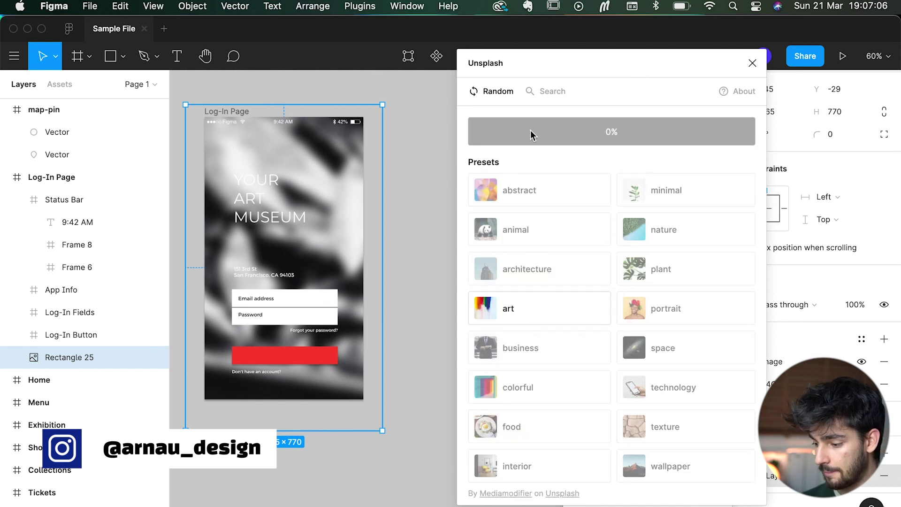
click(538, 94)
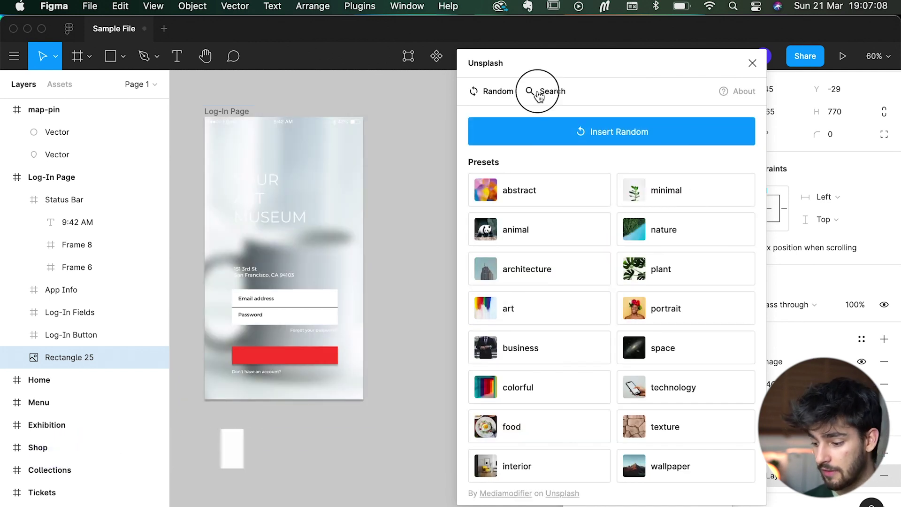
click(558, 131)
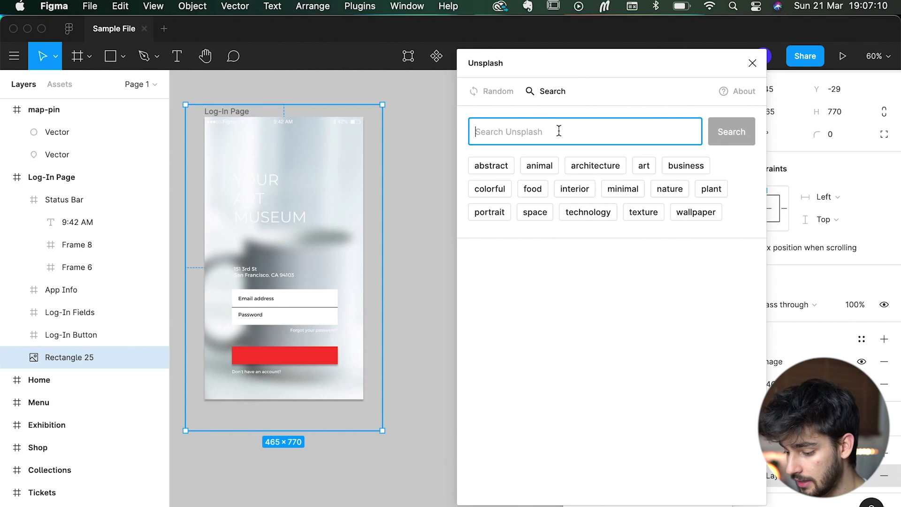
text(art)
key(Return)
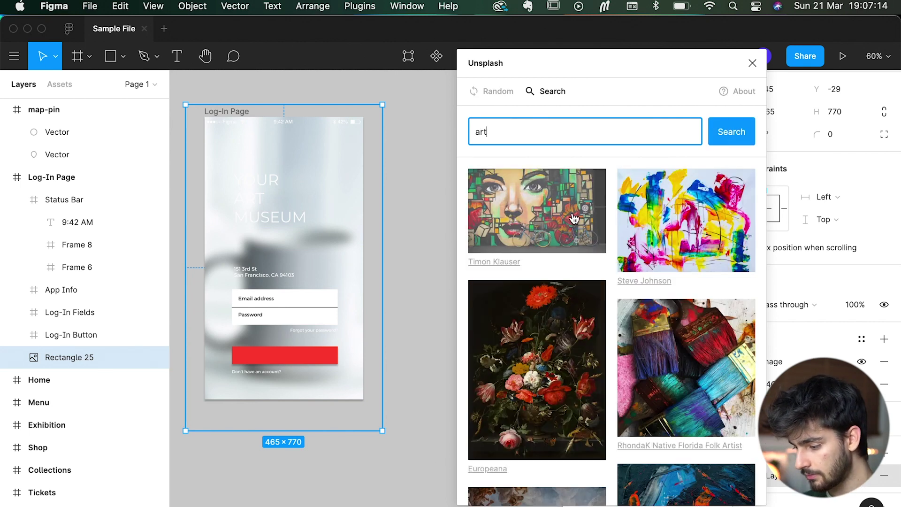
scroll(574, 222, down, 2)
scroll(574, 221, down, 2)
drag(527, 257, 410, 316)
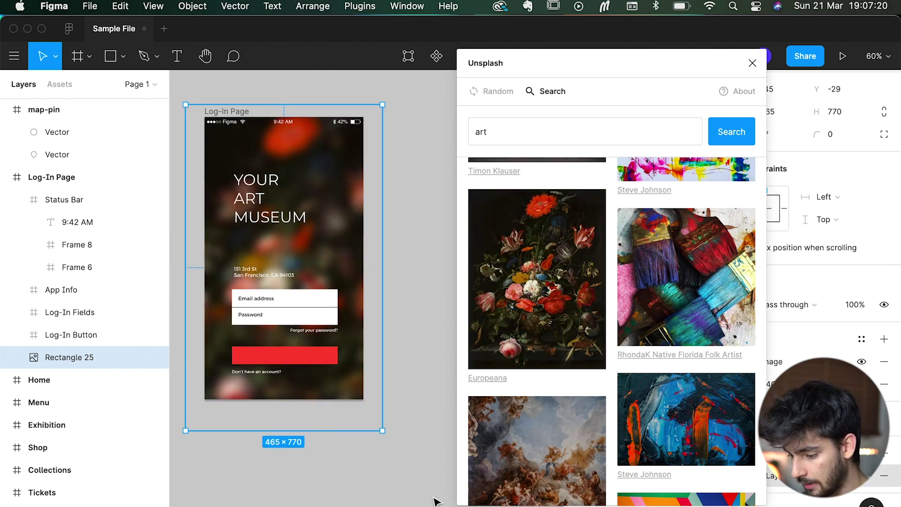
click(395, 479)
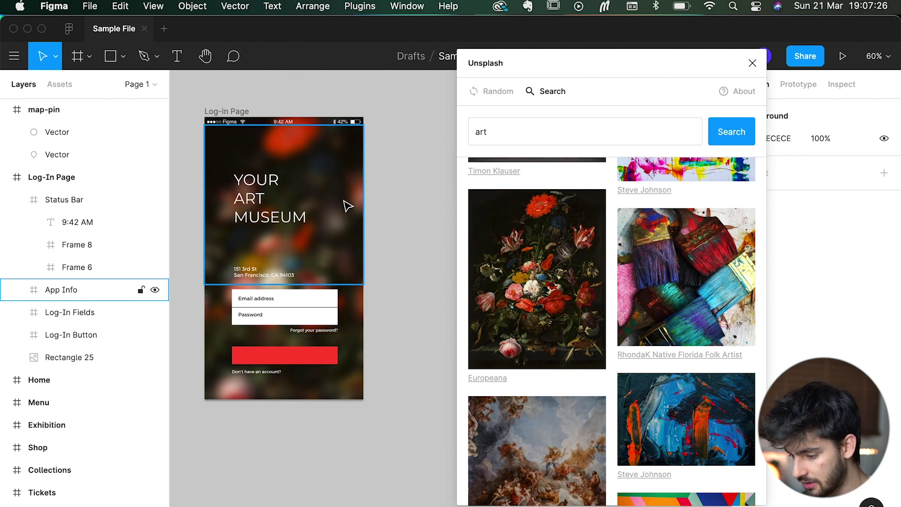
Fill the Home frame's 375×250 Image Thumbnail with the baroque ceiling painting from the art results.
scroll(316, 233, right, 10)
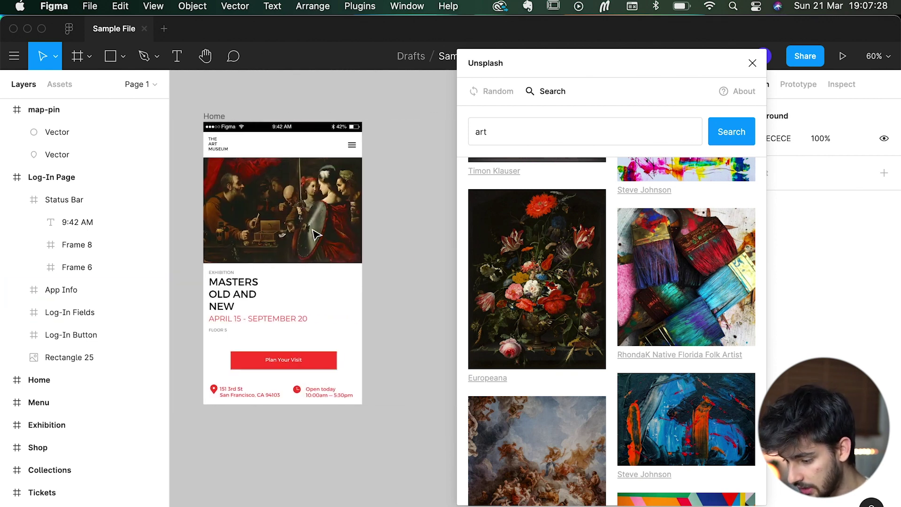
scroll(316, 235, left, 3)
click(355, 194)
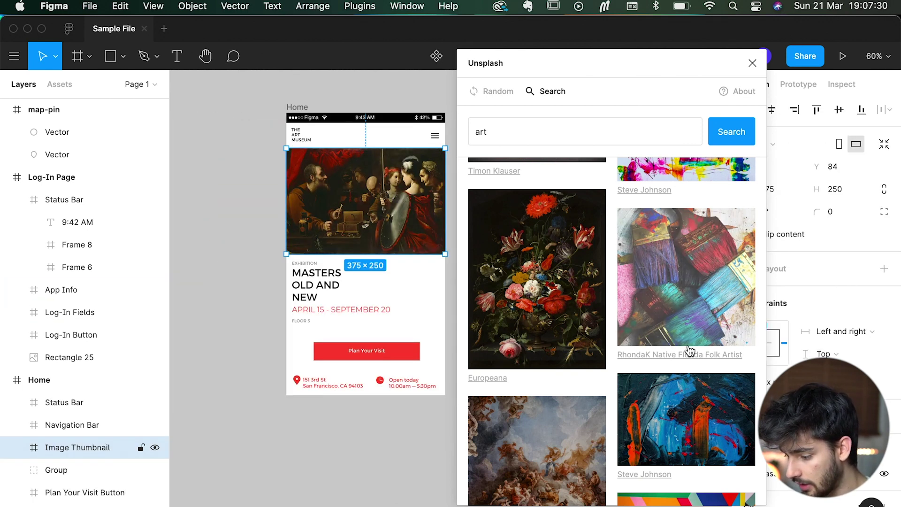
scroll(696, 365, down, 2)
click(686, 349)
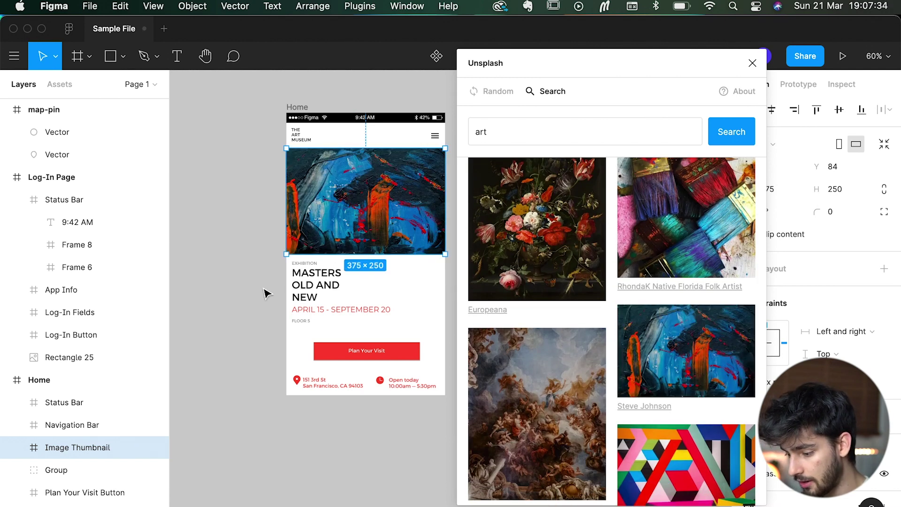
scroll(606, 322, down, 3)
scroll(608, 322, down, 2)
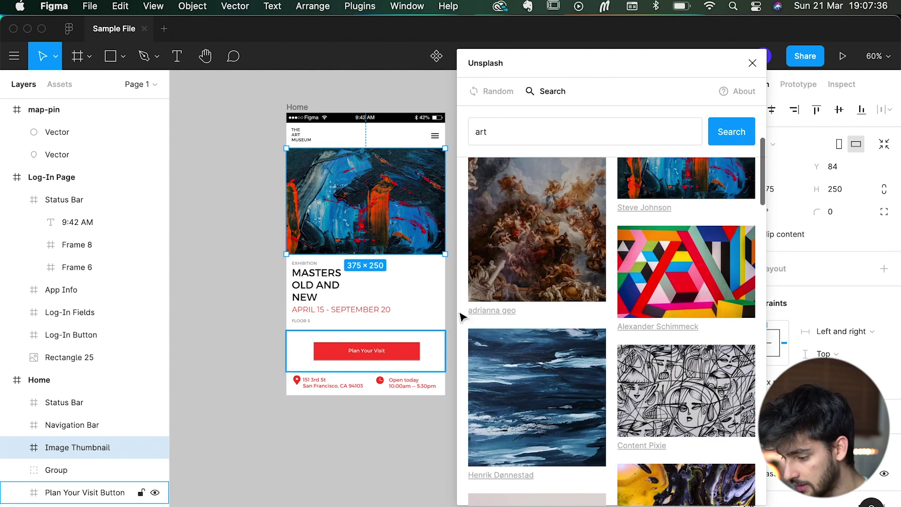
click(539, 227)
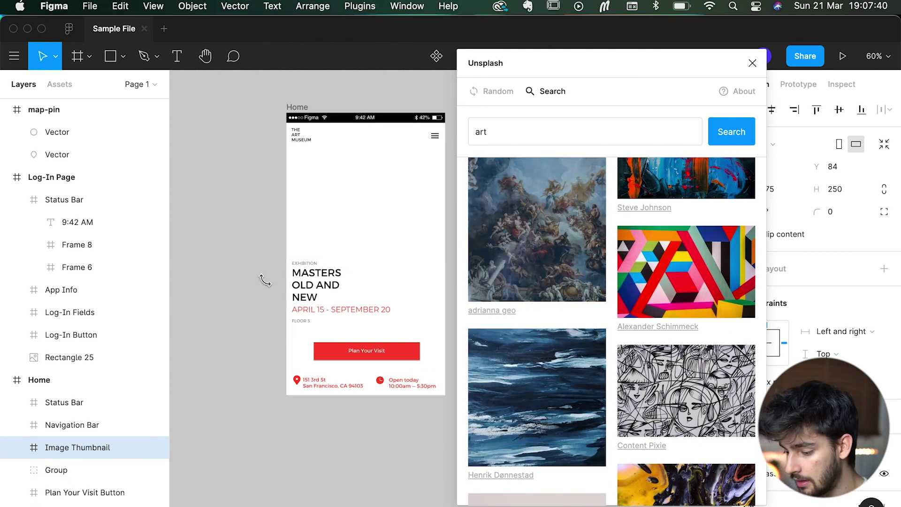
scroll(249, 294, up, 1)
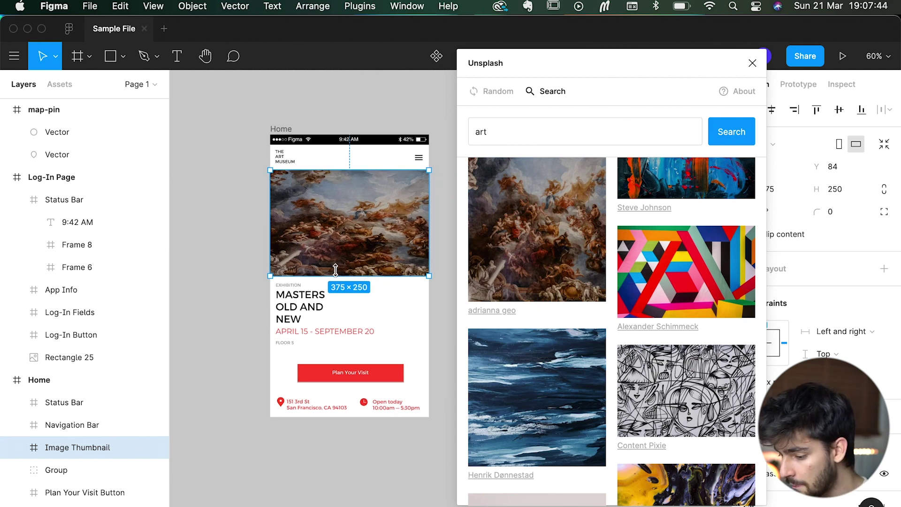
Launch the Wireframe plugin from the Plugins menu and pan to blank canvas.
click(360, 6)
click(377, 96)
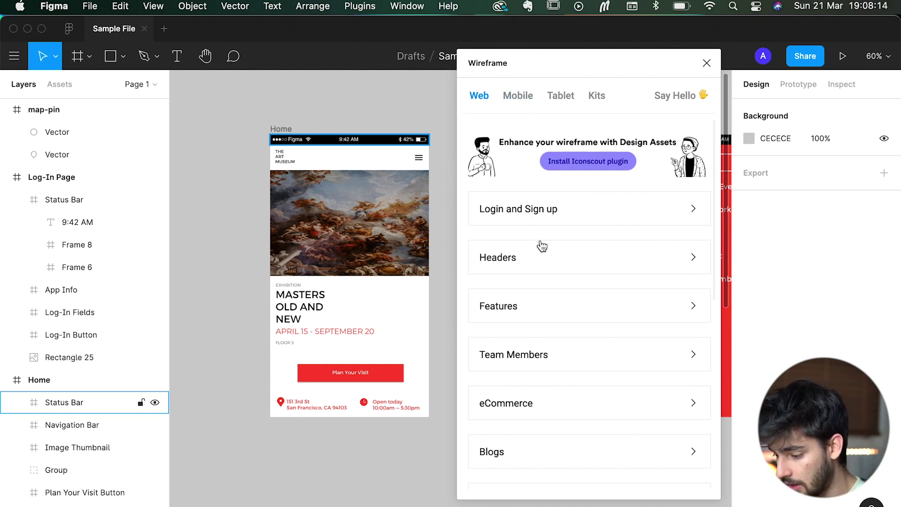
scroll(298, 222, left, 10)
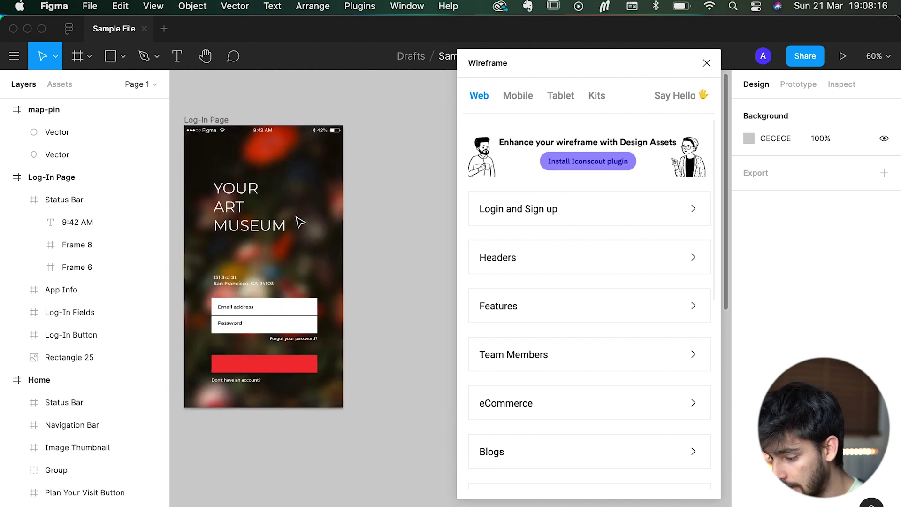
scroll(298, 221, left, 8)
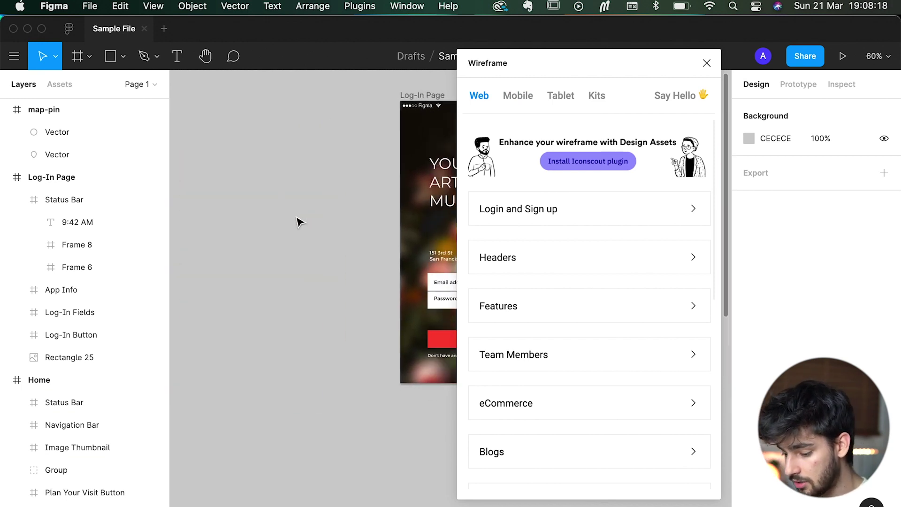
Draw an empty 421×707 Frame 9 and browse the plugin's mobile wireframe categories.
key(f)
drag(213, 126, 391, 425)
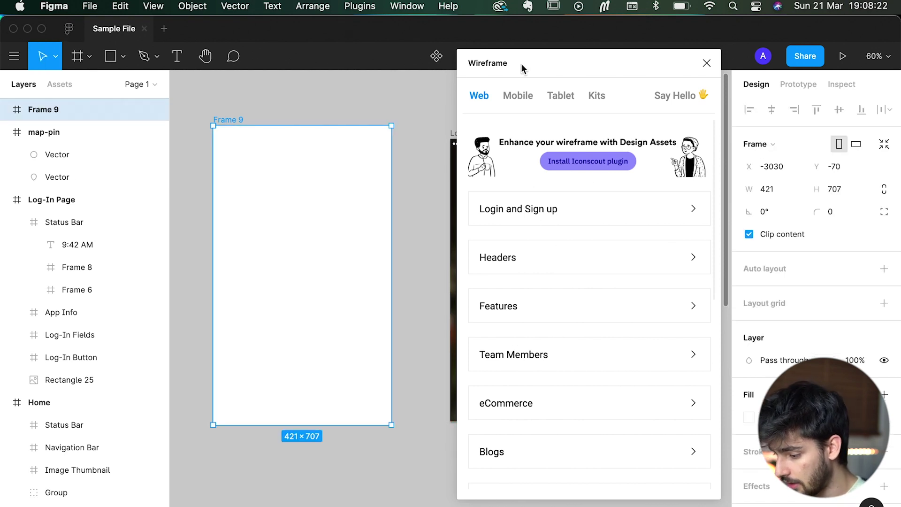
click(522, 101)
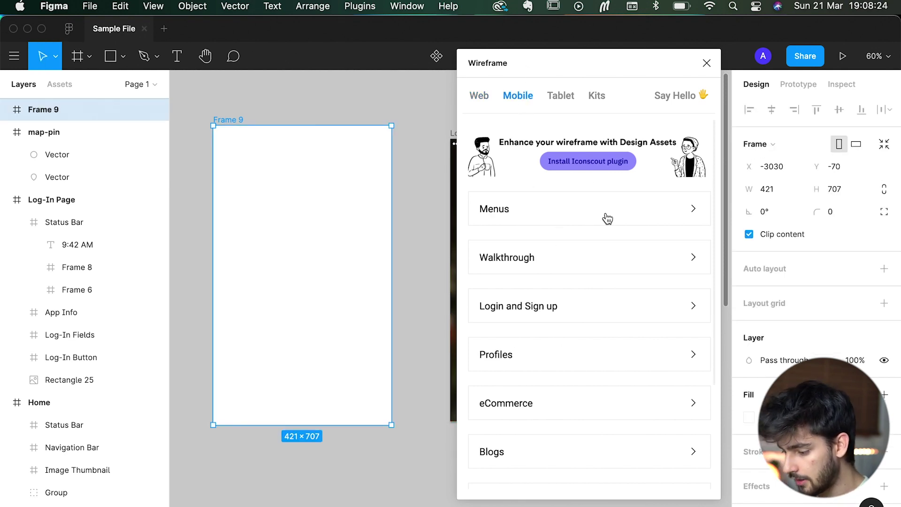
scroll(545, 372, down, 5)
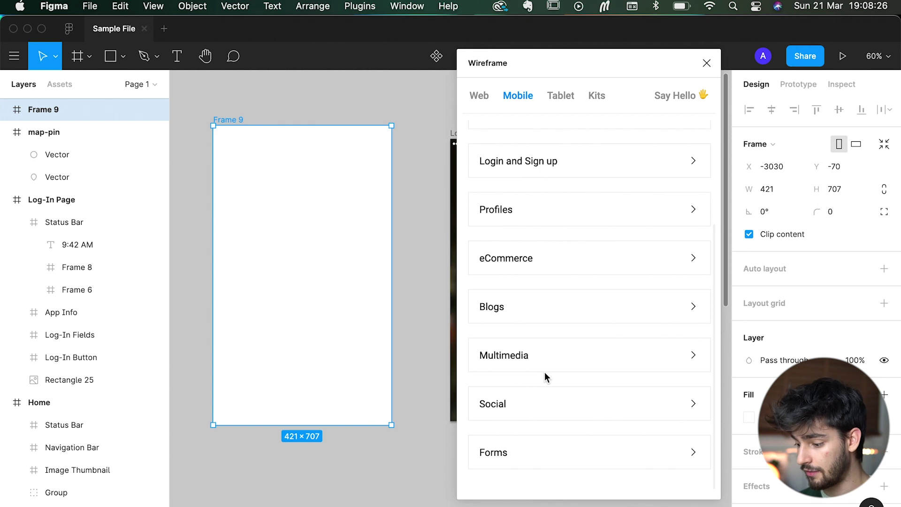
scroll(544, 374, up, 5)
Browse the tablet categories and USER FLOW KIT, then show the Web wireframe categories.
click(561, 96)
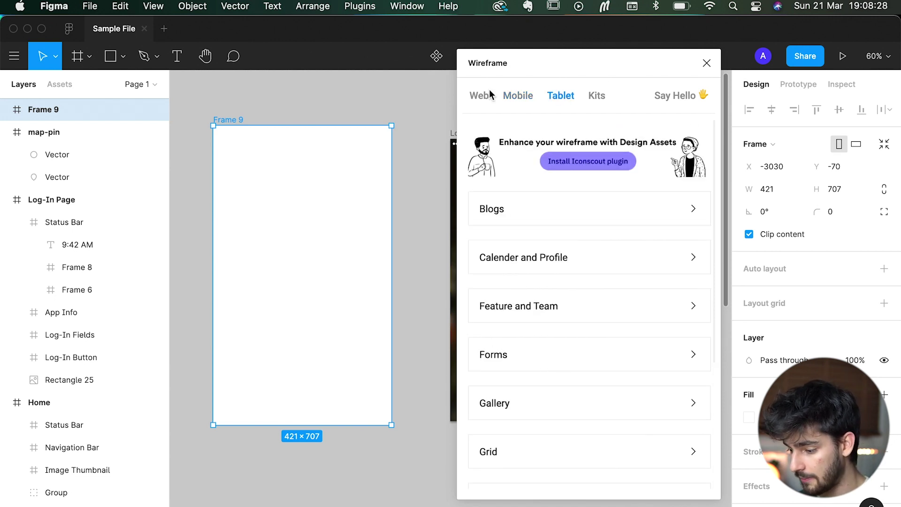
click(598, 100)
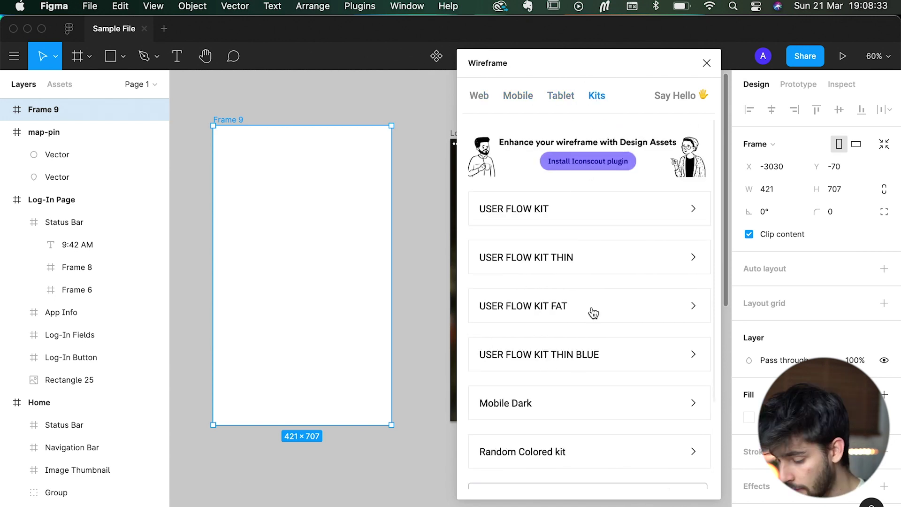
click(576, 225)
scroll(588, 328, down, 5)
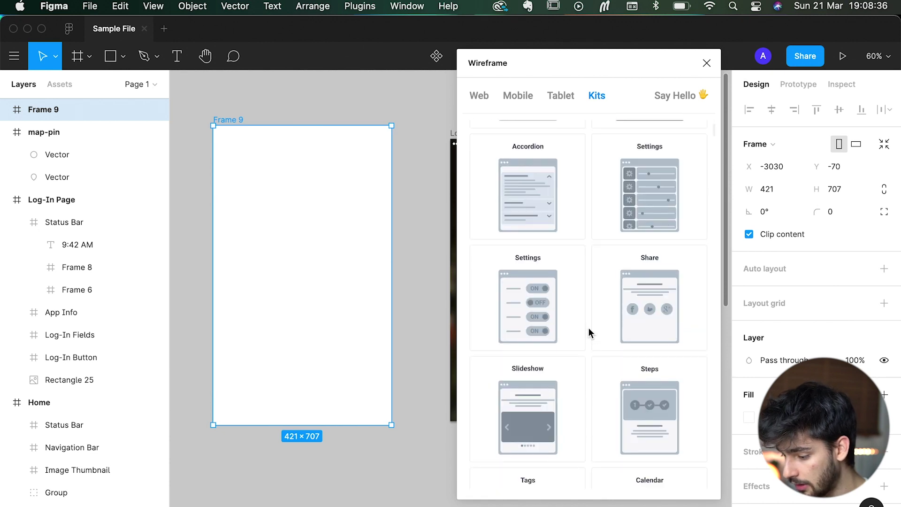
scroll(588, 327, down, 15)
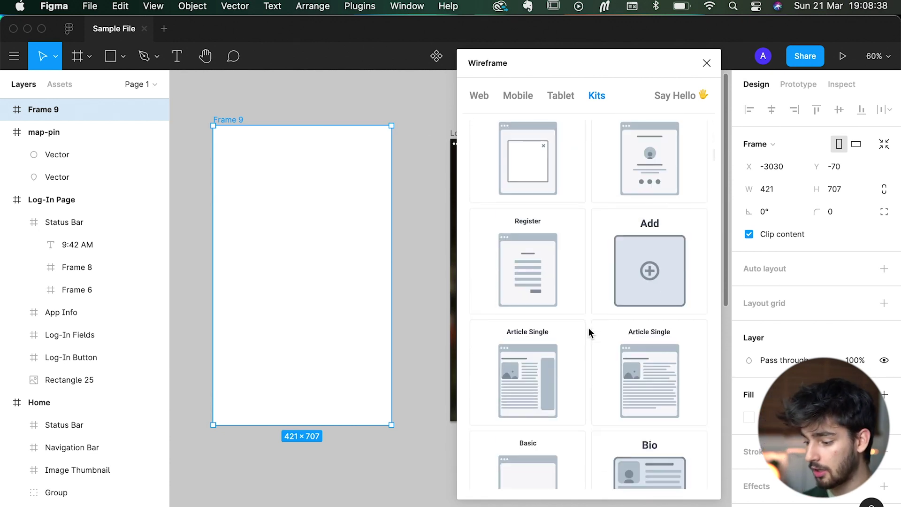
scroll(570, 305, down, 8)
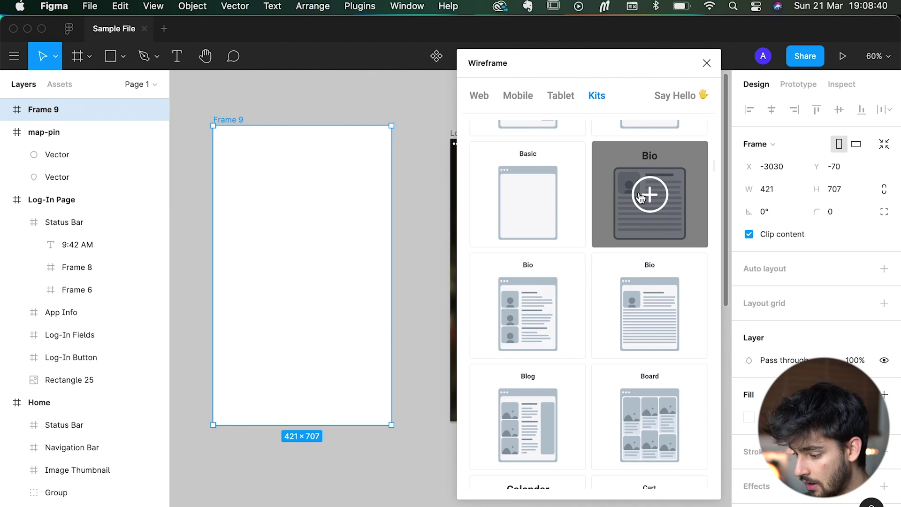
scroll(625, 183, down, 6)
scroll(624, 183, up, 13)
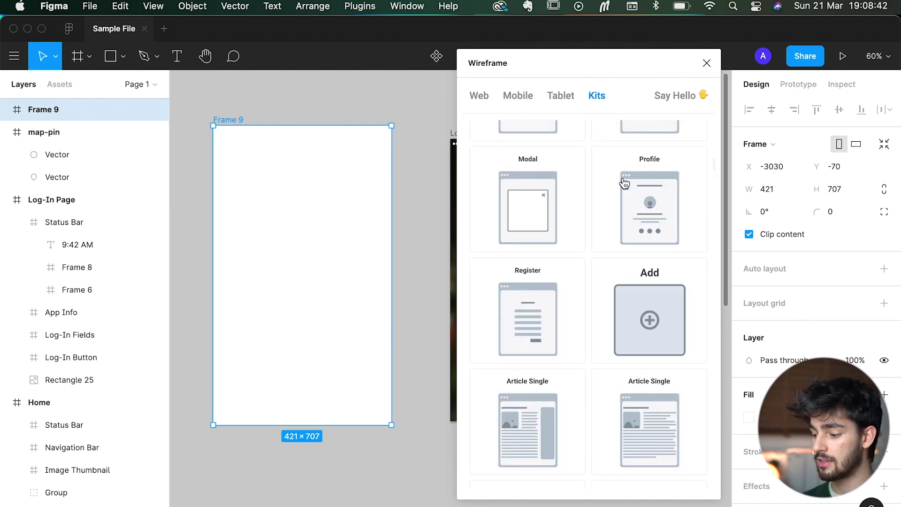
scroll(624, 183, up, 15)
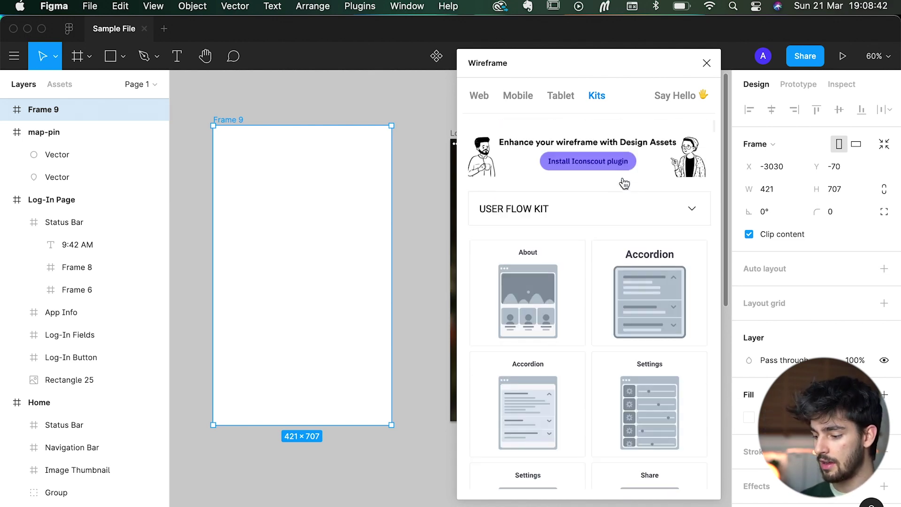
click(479, 99)
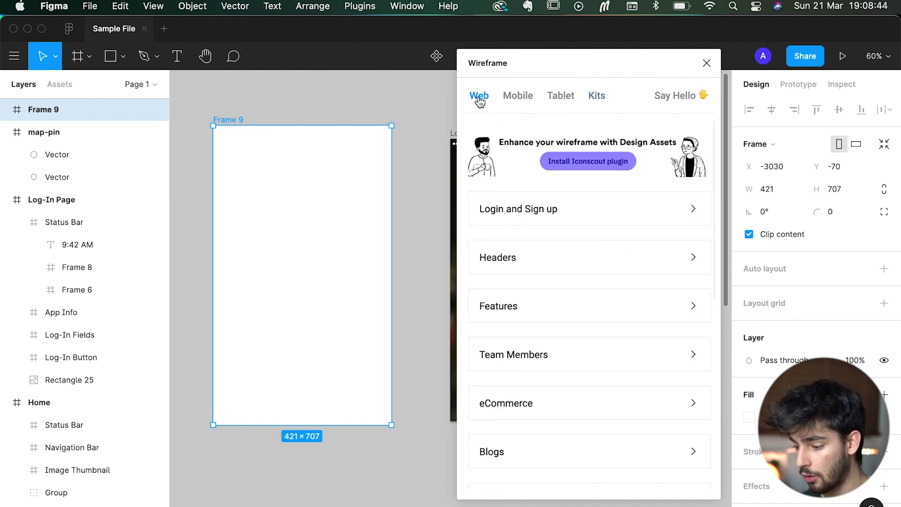
Insert the first 270×270 Login and Sign up web wireframe and centre it in Frame 9.
click(605, 210)
scroll(582, 291, down, 3)
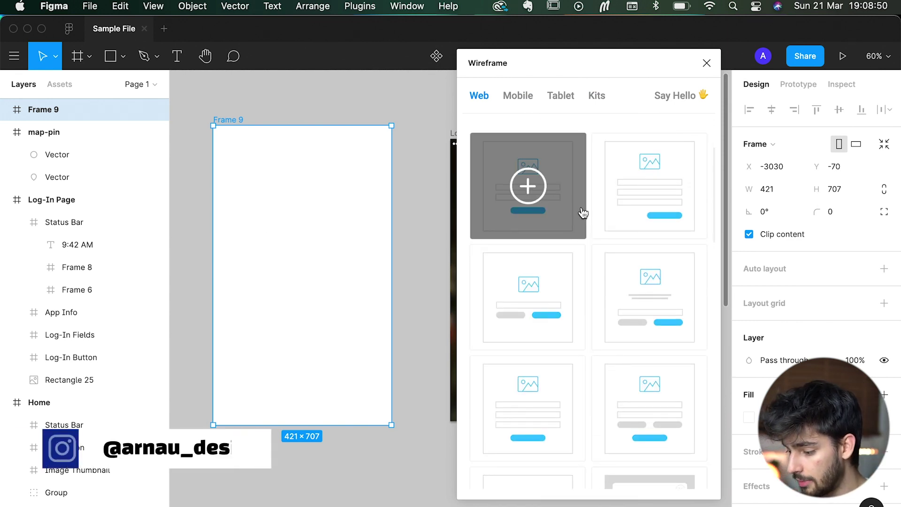
scroll(584, 214, down, 10)
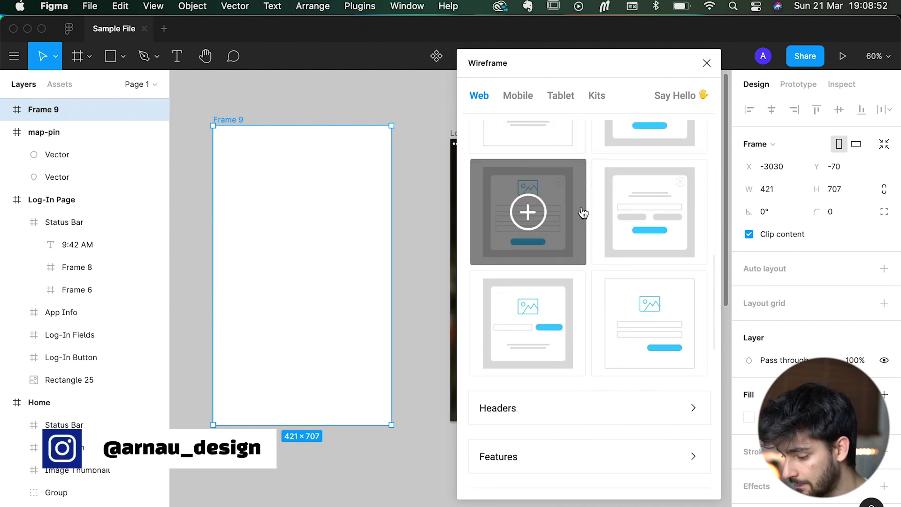
scroll(616, 287, up, 8)
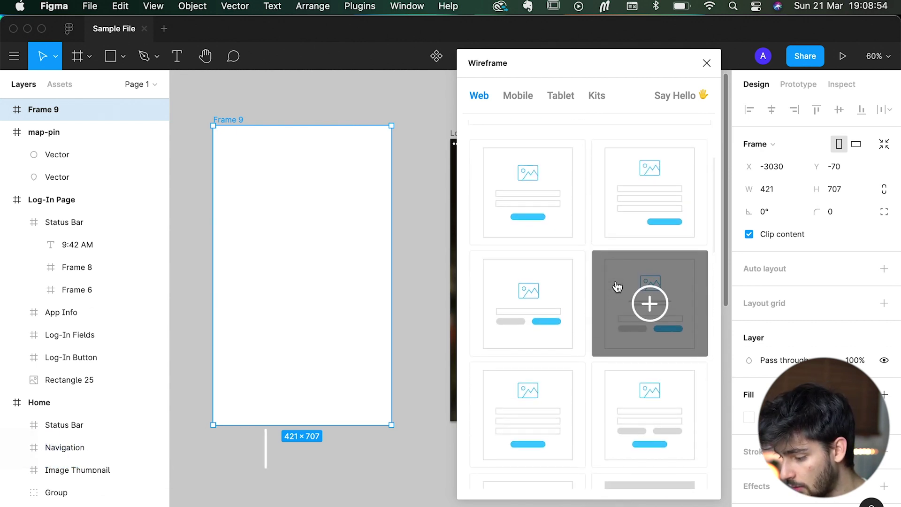
click(529, 205)
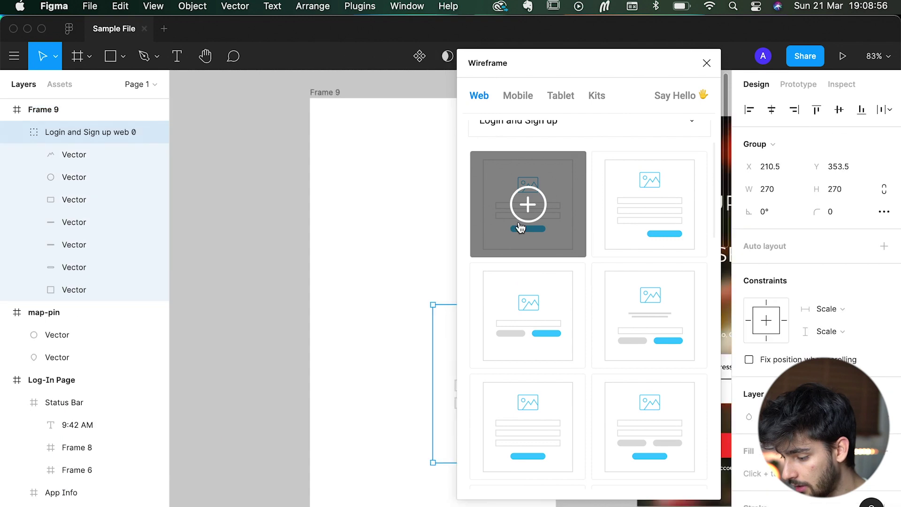
scroll(343, 302, down, 5)
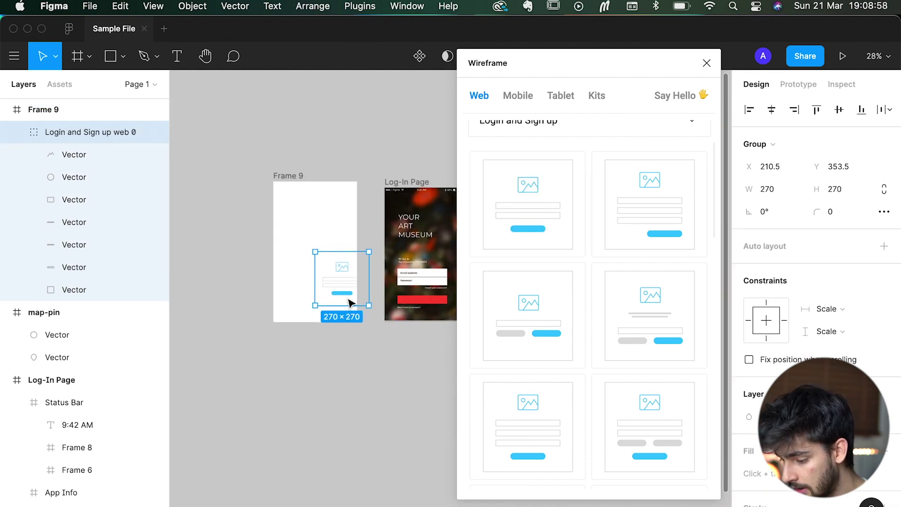
drag(340, 289, 313, 262)
scroll(493, 141, up, 2)
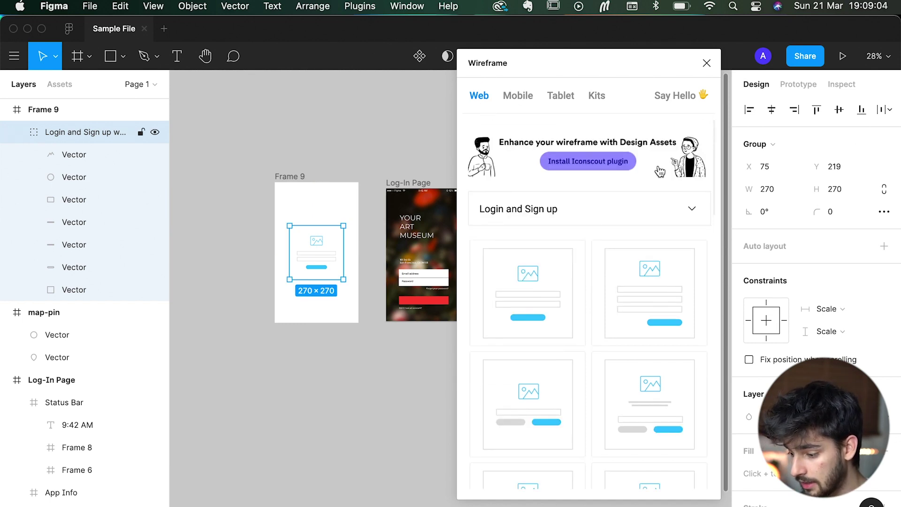
Collapse Login and Sign up and browse the Headers web wireframes.
click(588, 219)
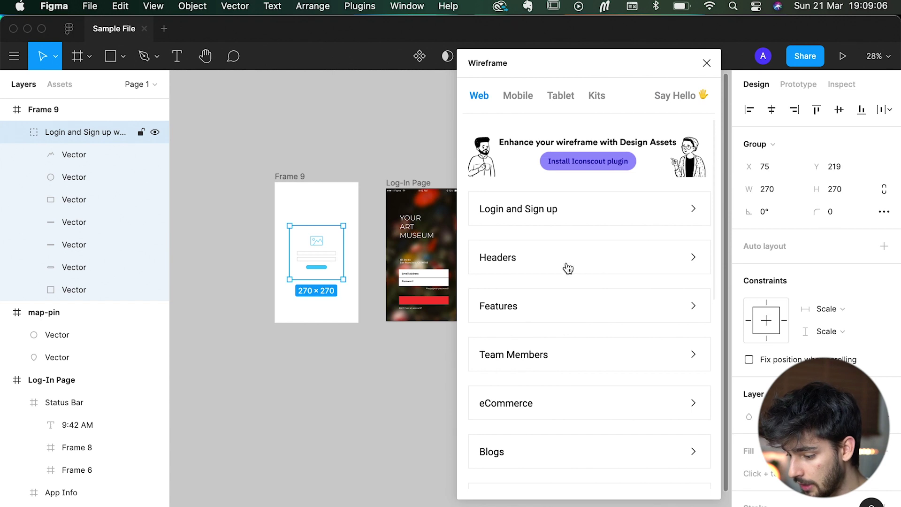
click(568, 268)
scroll(569, 393, down, 5)
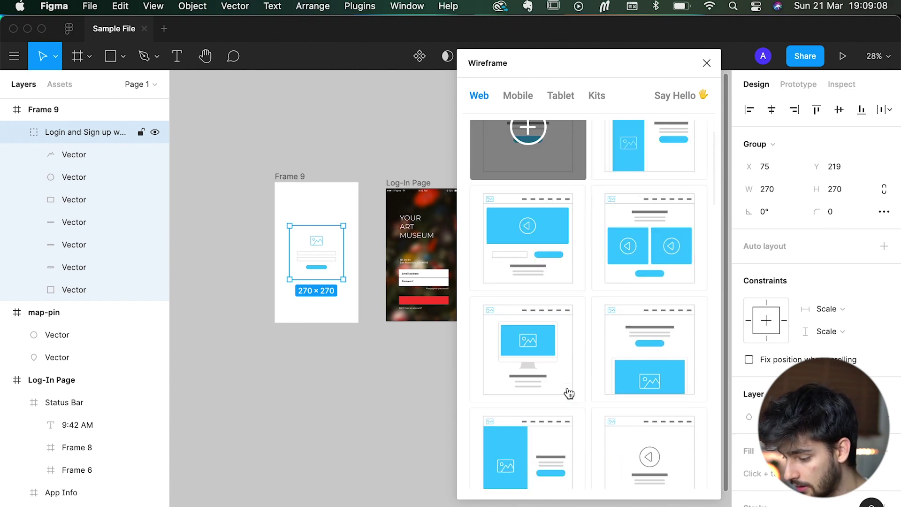
scroll(569, 393, down, 5)
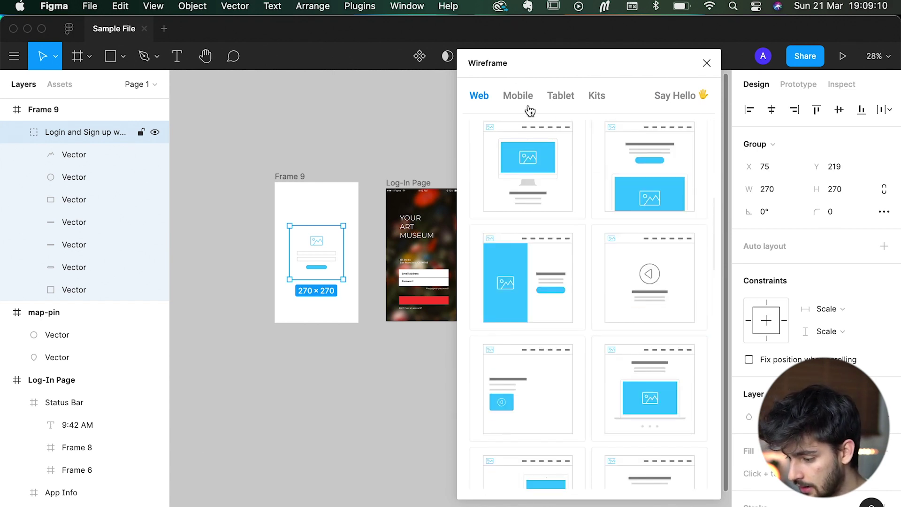
Switch to Mobile categories, expand Menus and Login and Sign up, and add a mobile login template.
click(518, 96)
click(533, 218)
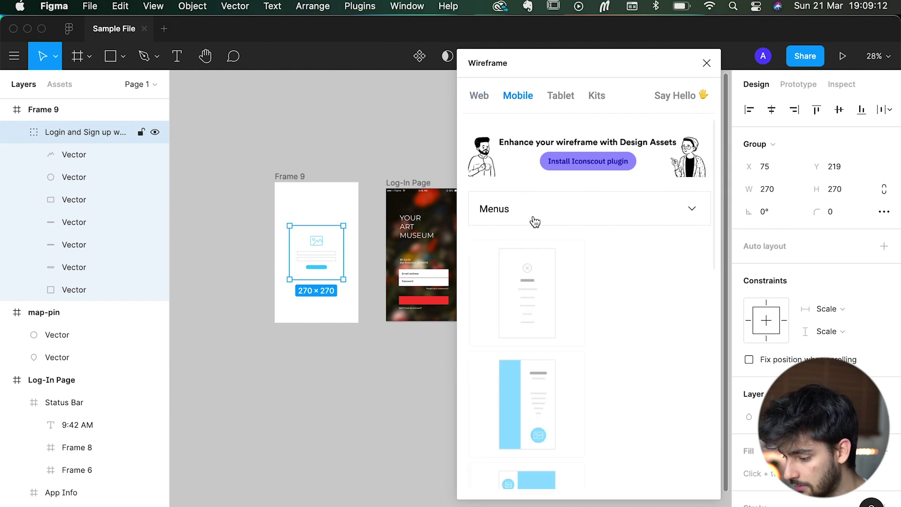
scroll(543, 294, down, 2)
scroll(537, 376, down, 6)
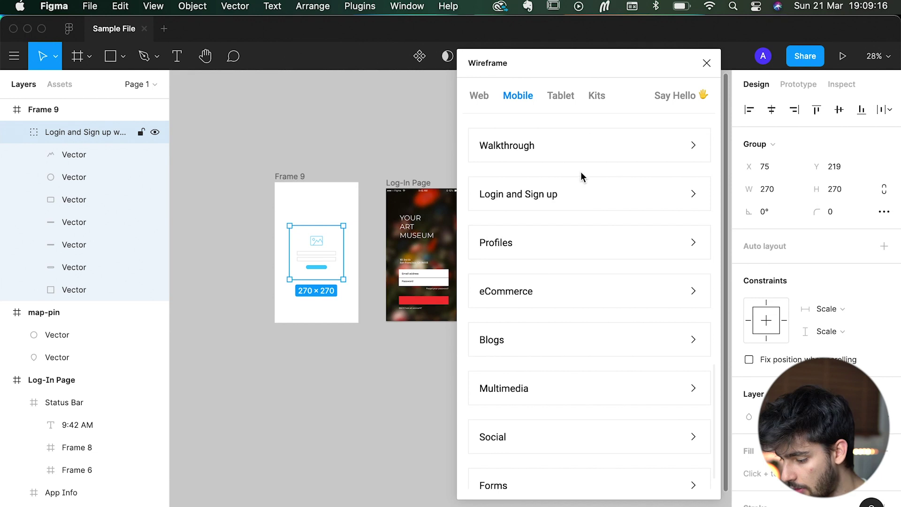
scroll(553, 312, down, 1)
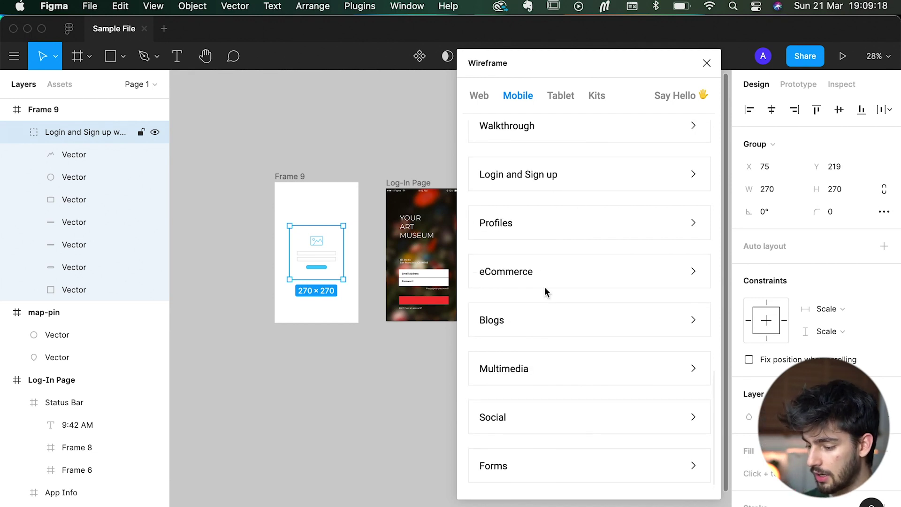
click(536, 170)
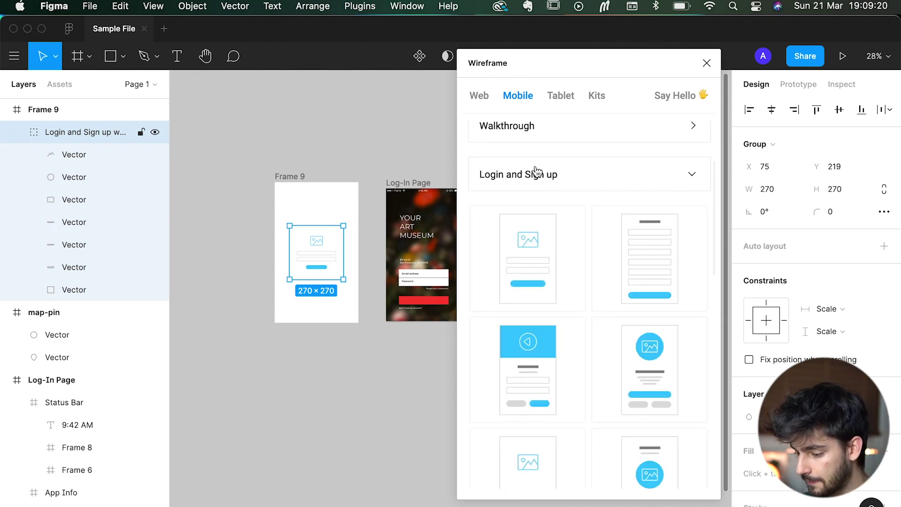
scroll(553, 298, down, 2)
click(649, 202)
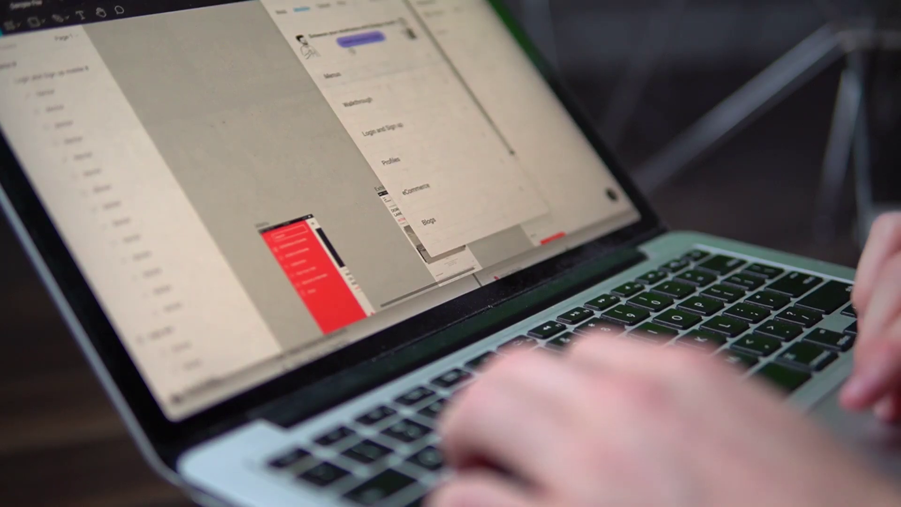
Drag a 170×270 mobile Login and Sign up wireframe onto the canvas between the Menu and Exhibition frames.
click(383, 129)
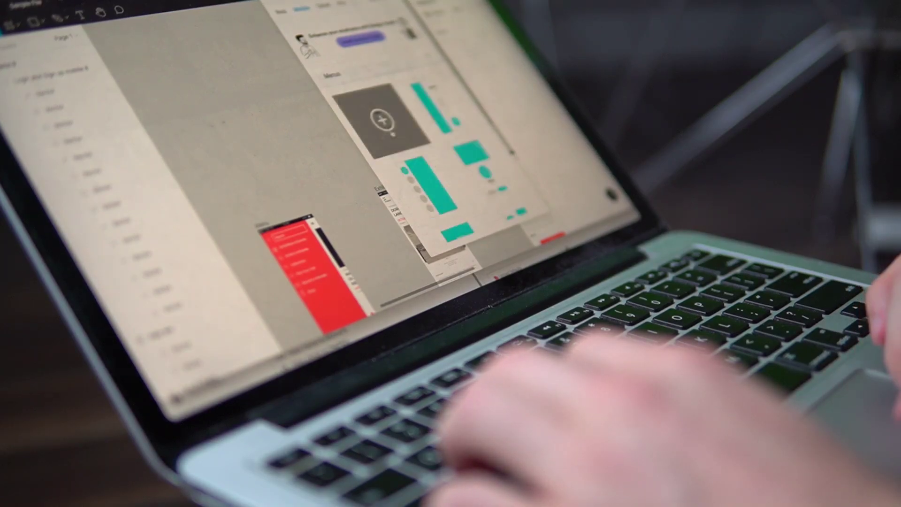
scroll(399, 145, down, 2)
scroll(413, 141, down, 5)
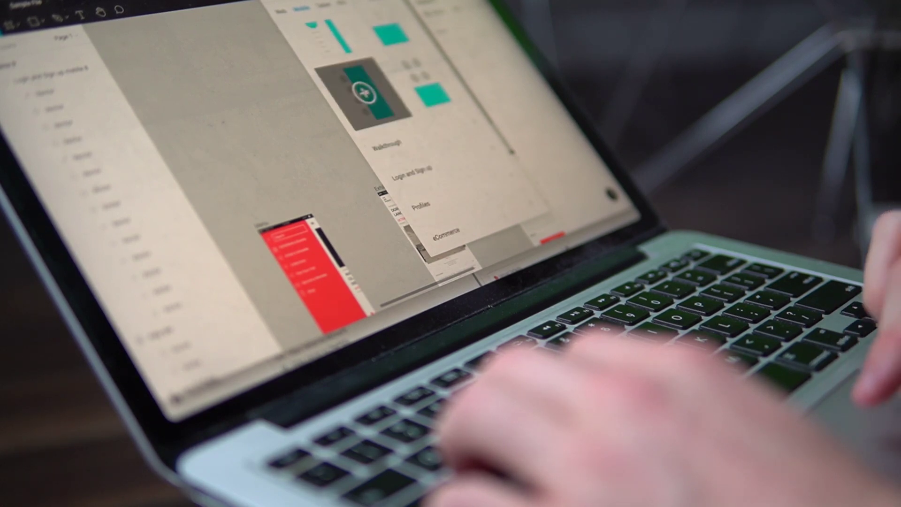
drag(366, 92, 316, 149)
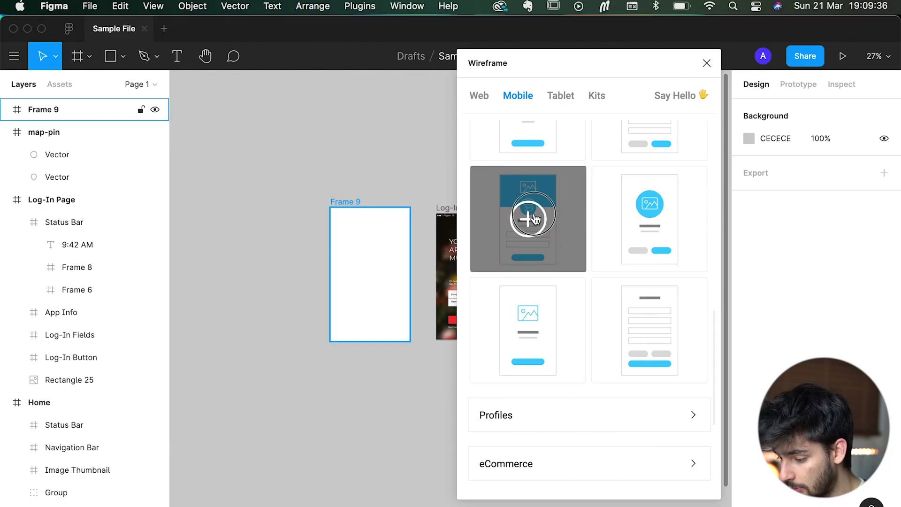
Move the mobile login wireframe into Frame 9 and enlarge it to about 422×670.
click(534, 219)
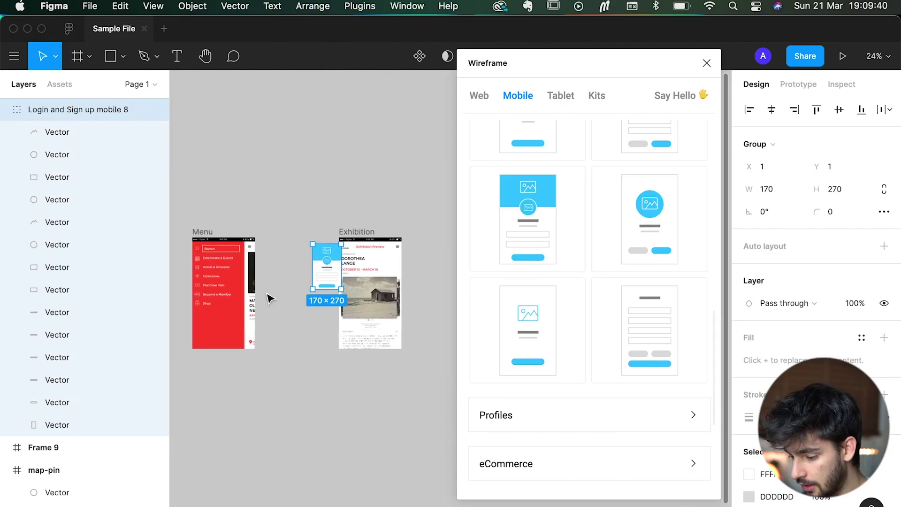
scroll(271, 299, left, 3)
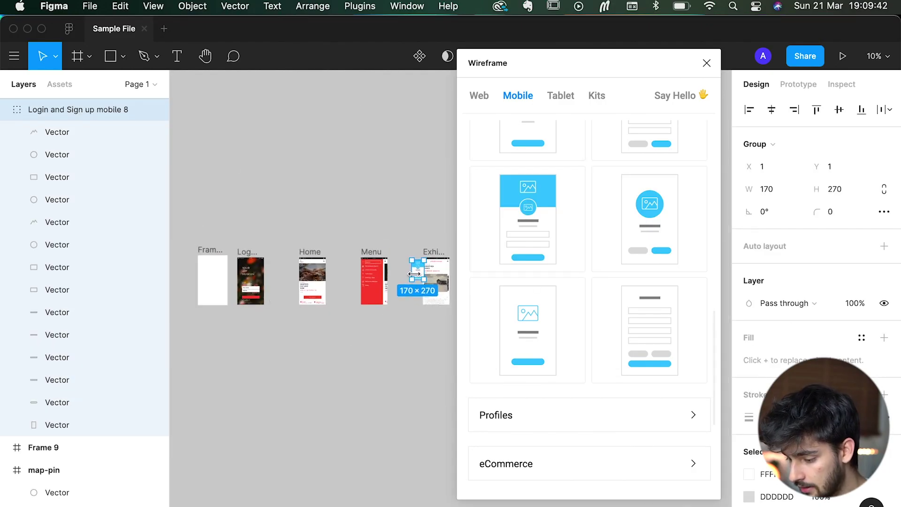
drag(415, 269, 218, 291)
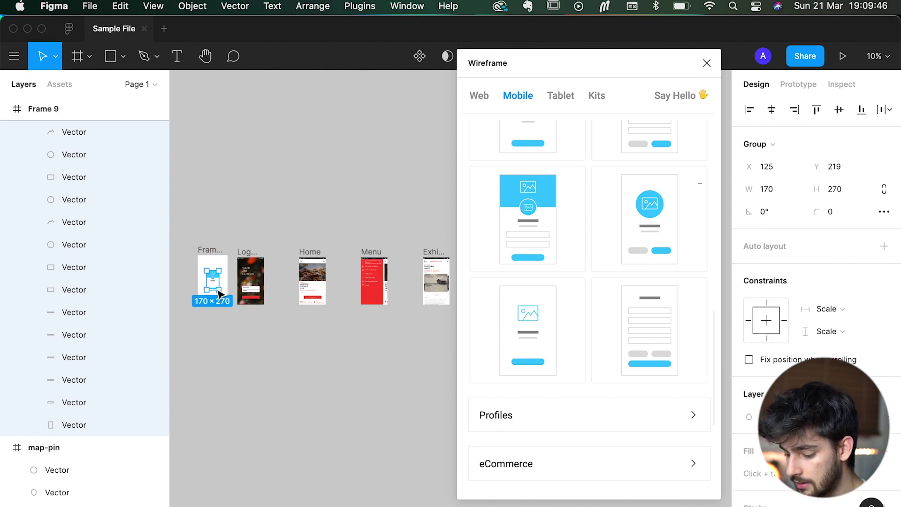
drag(221, 291, 228, 303)
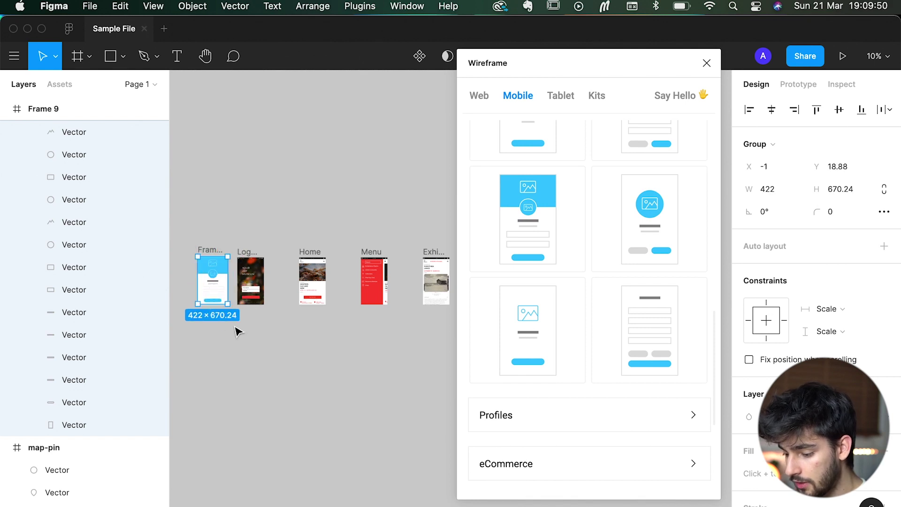
click(238, 326)
scroll(206, 278, up, 5)
scroll(206, 278, down, 3)
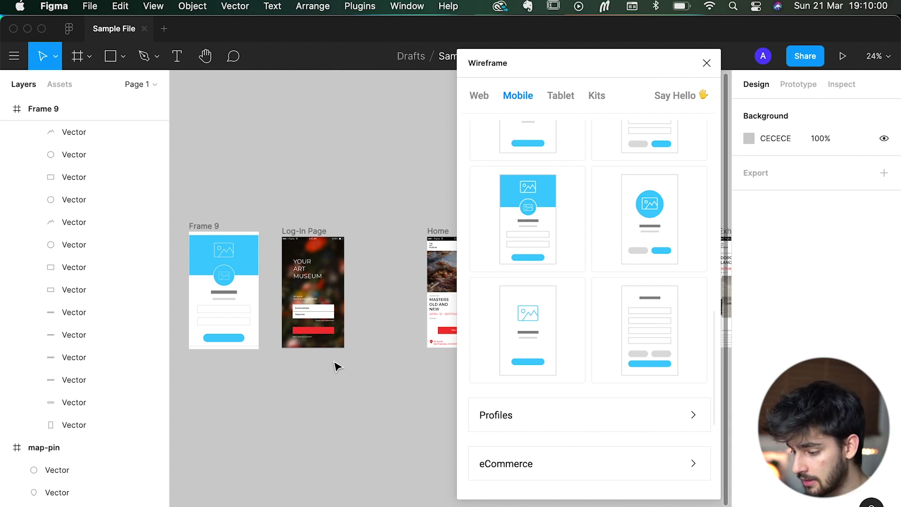
mouse_move(501, 351)
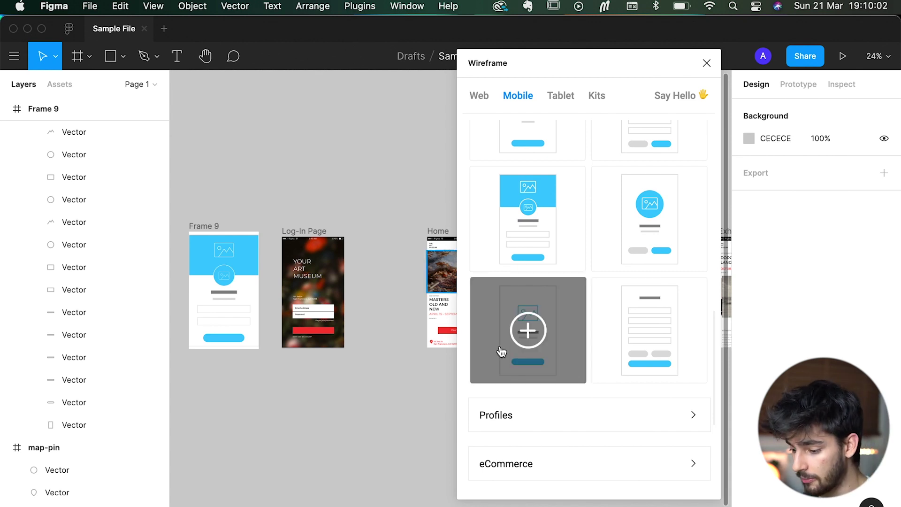